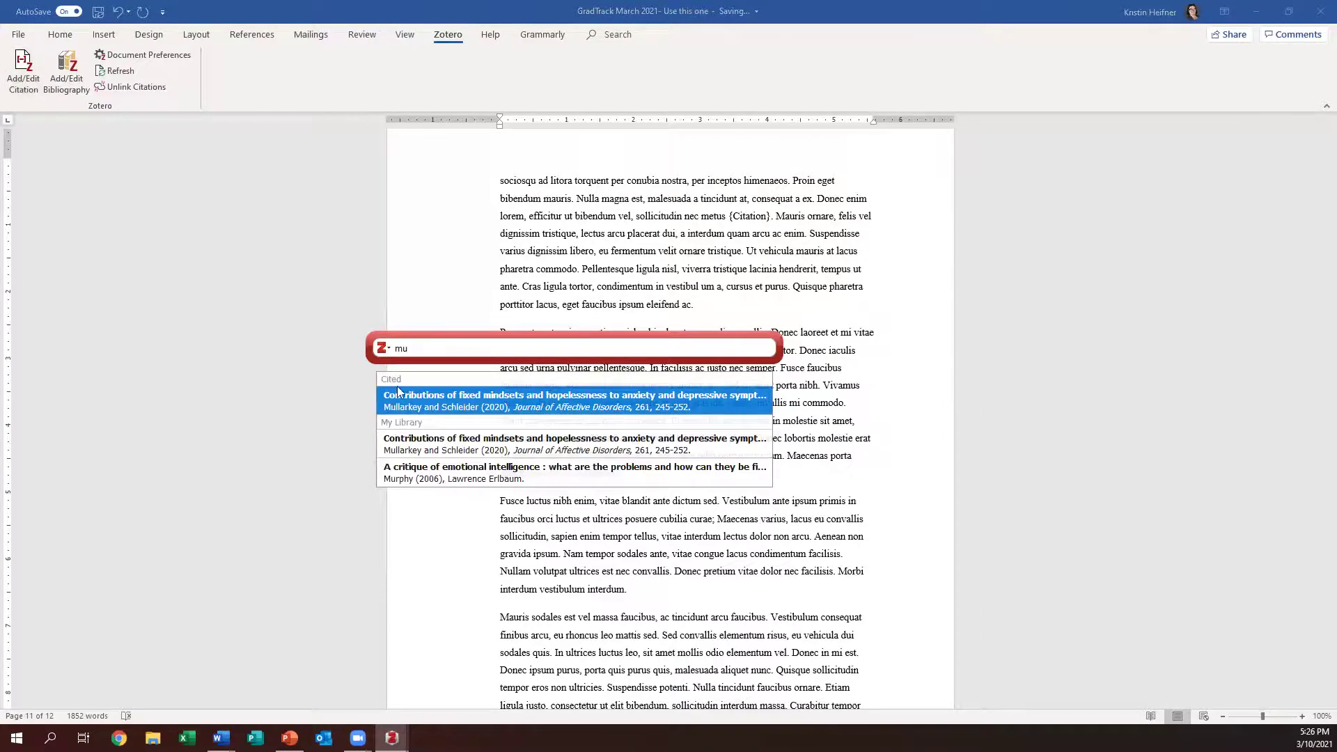
Complete the citation in the first paragraph with both "A critique of emotional intelligence" (2006) and "Contributions of fixed mindsets and hopelessness" (2020)
{"action": "left_click", "coordinate": [437, 477]}
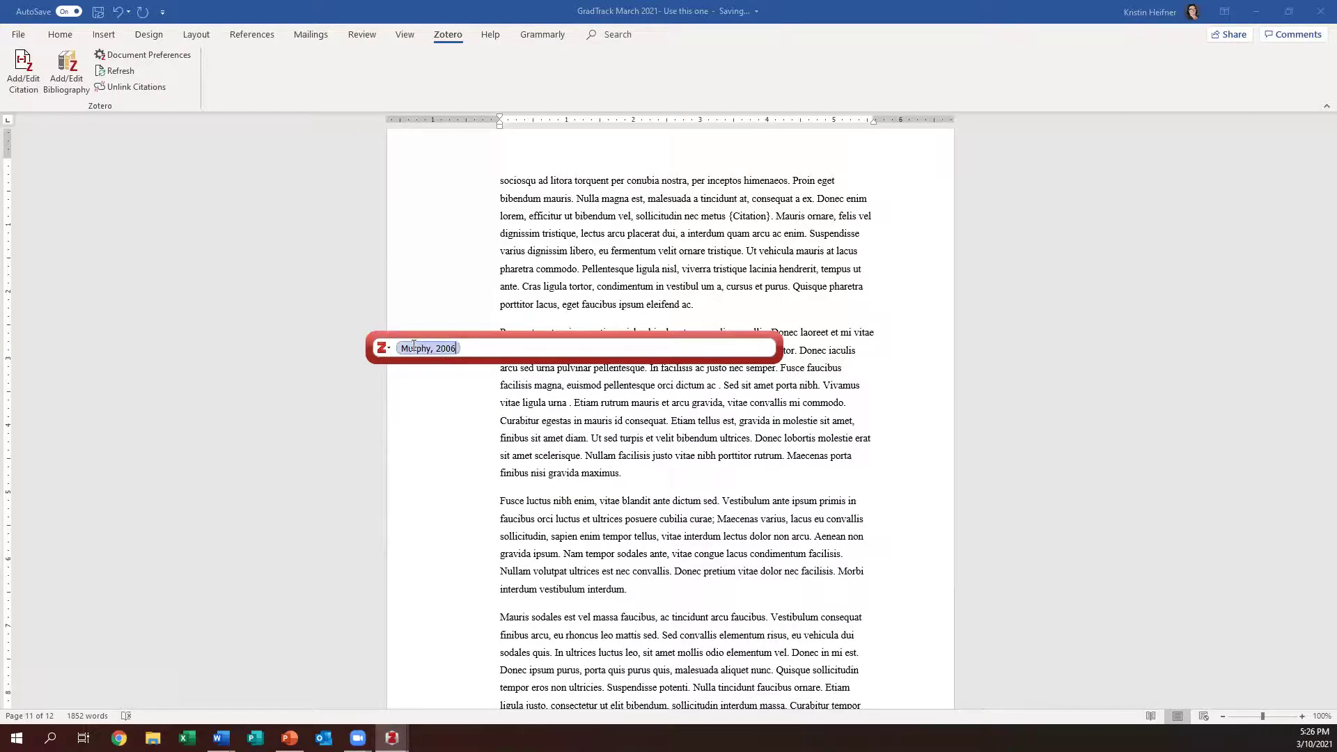
{"action": "left_click", "coordinate": [448, 349]}
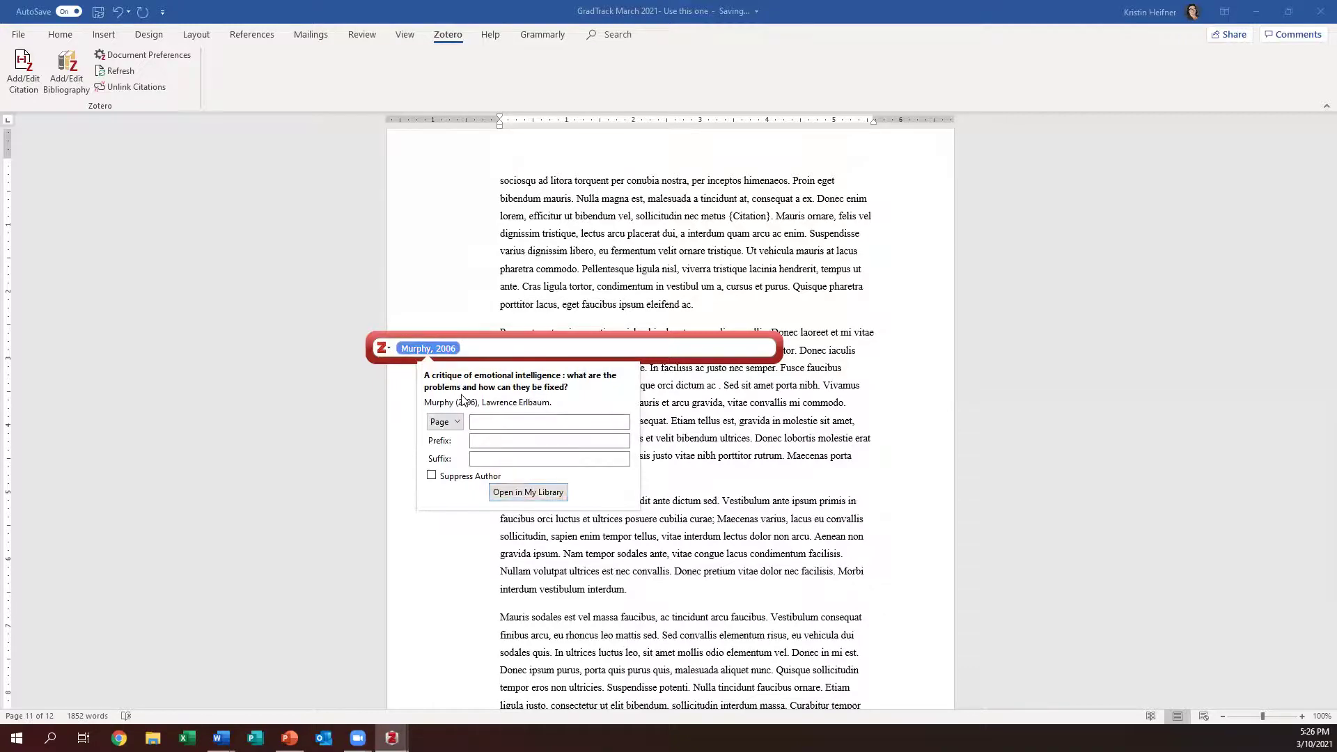
{"action": "left_click", "coordinate": [514, 346]}
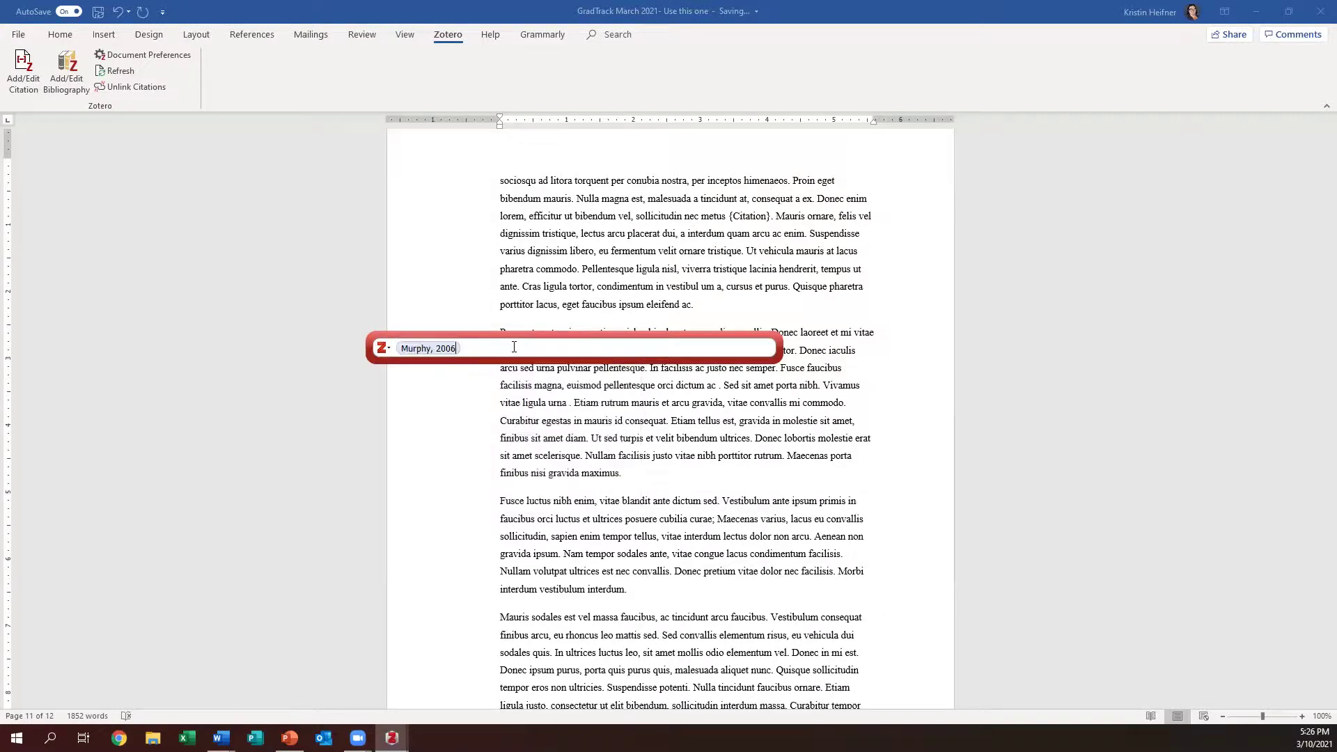
{"action": "type", "text": "mul"}
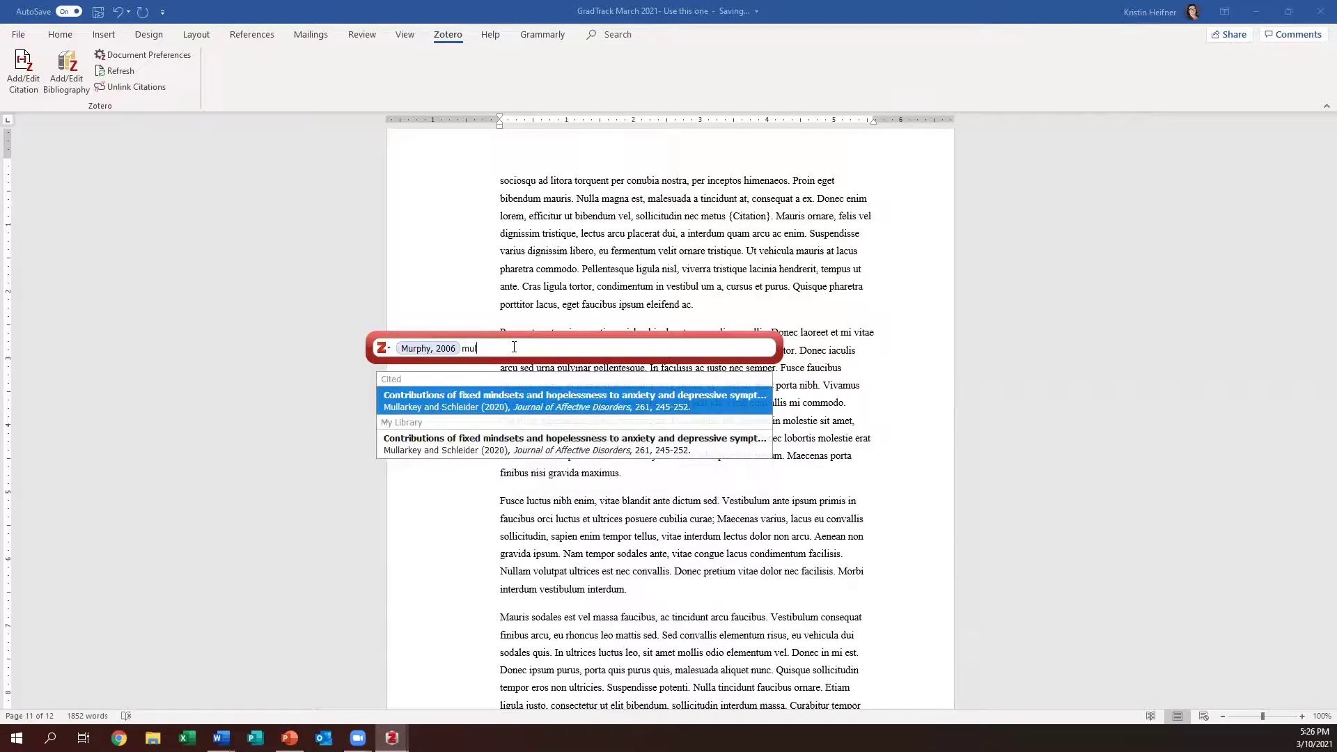
{"action": "left_click", "coordinate": [501, 399]}
{"action": "key", "text": "Return"}
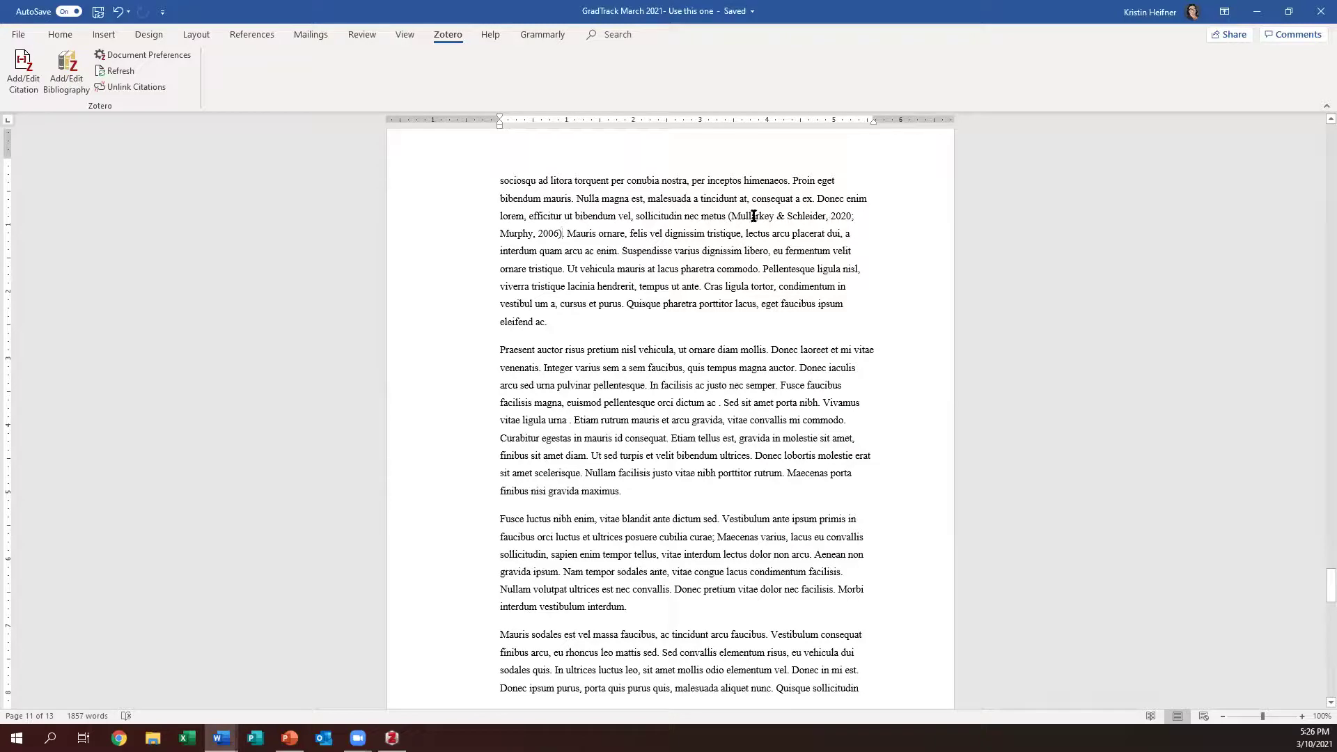
{"action": "left_click_drag", "start_coordinate": [729, 216], "coordinate": [562, 235]}
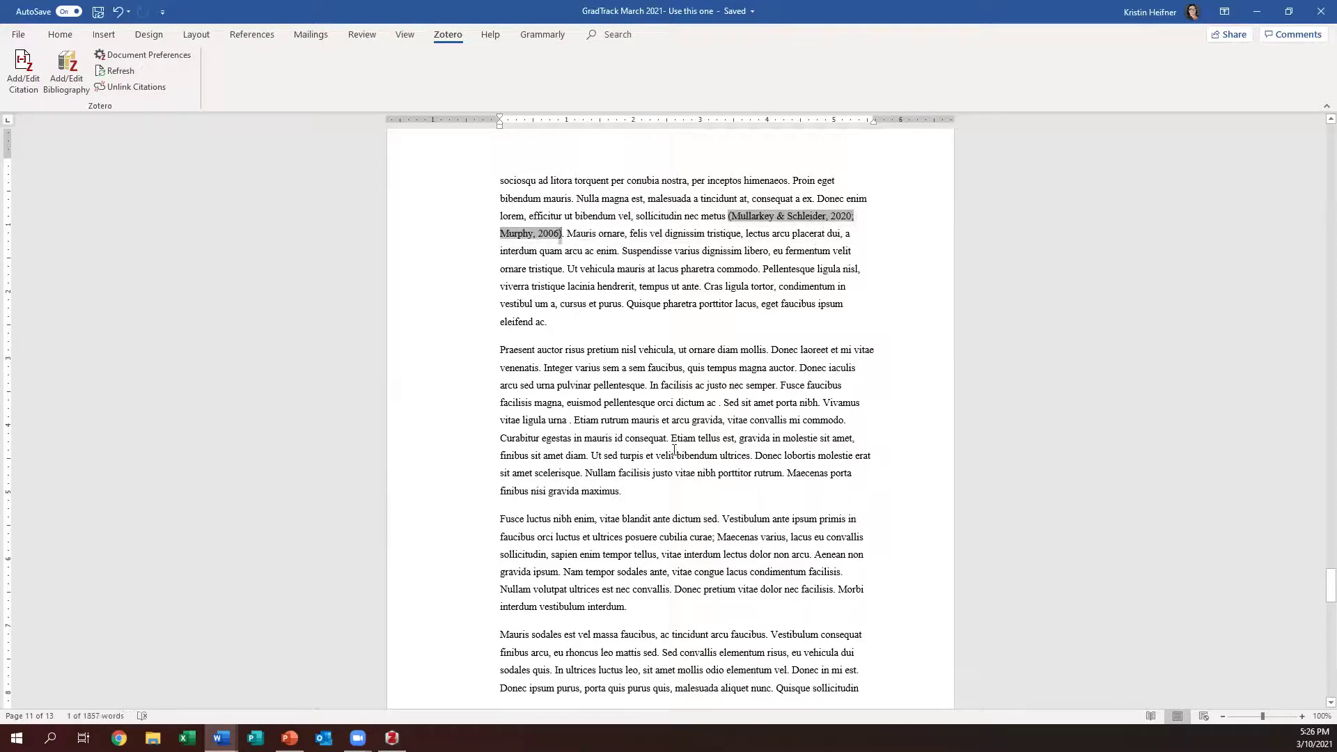
Start a new citation after "Integer varius sem" in the second paragraph and switch the citation search to Classic View
{"action": "left_click", "coordinate": [623, 370]}
{"action": "left_click", "coordinate": [23, 70]}
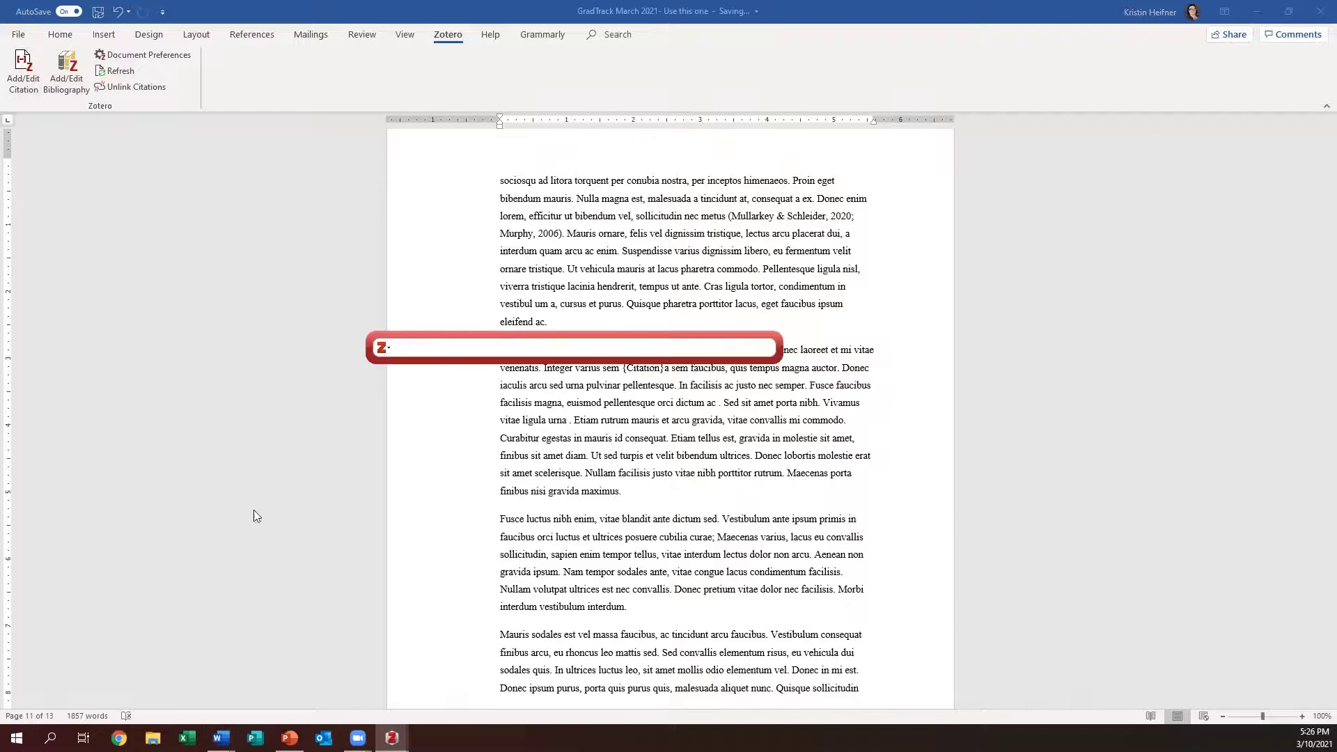
{"action": "left_click", "coordinate": [381, 348]}
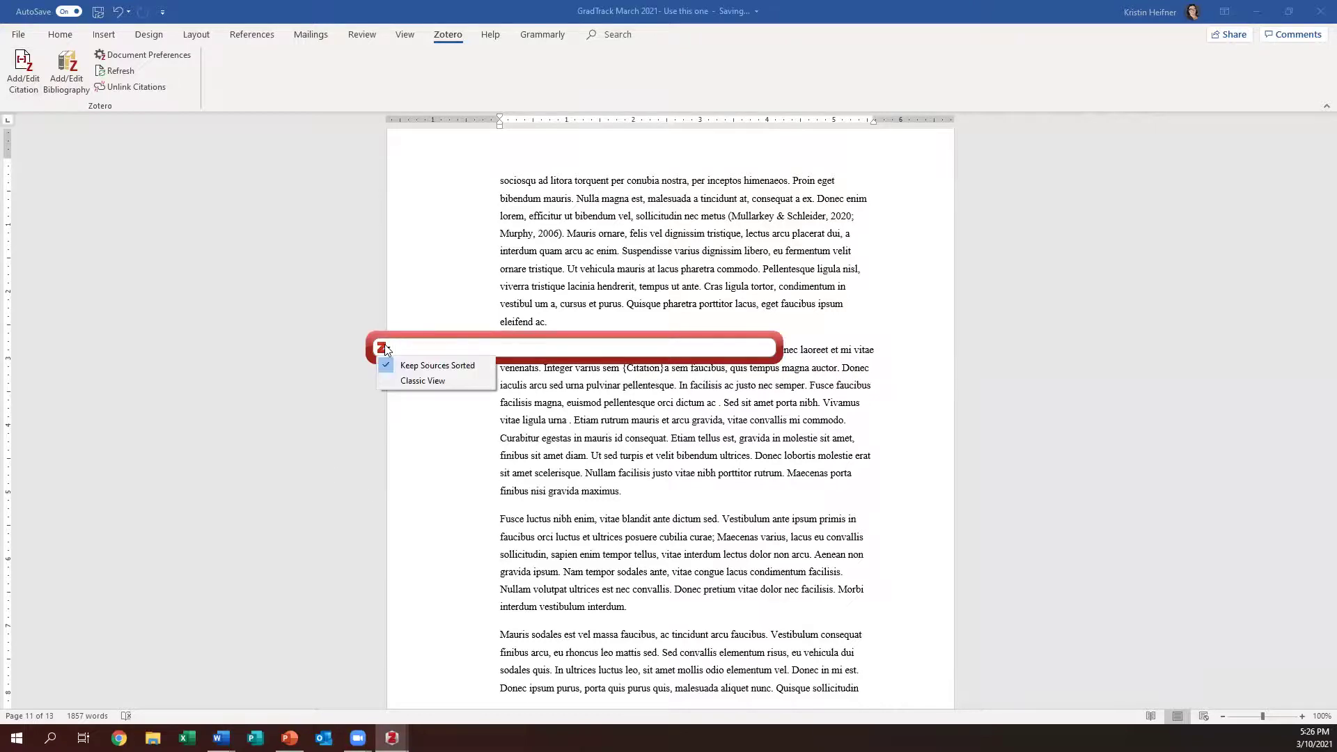
{"action": "left_click", "coordinate": [428, 381]}
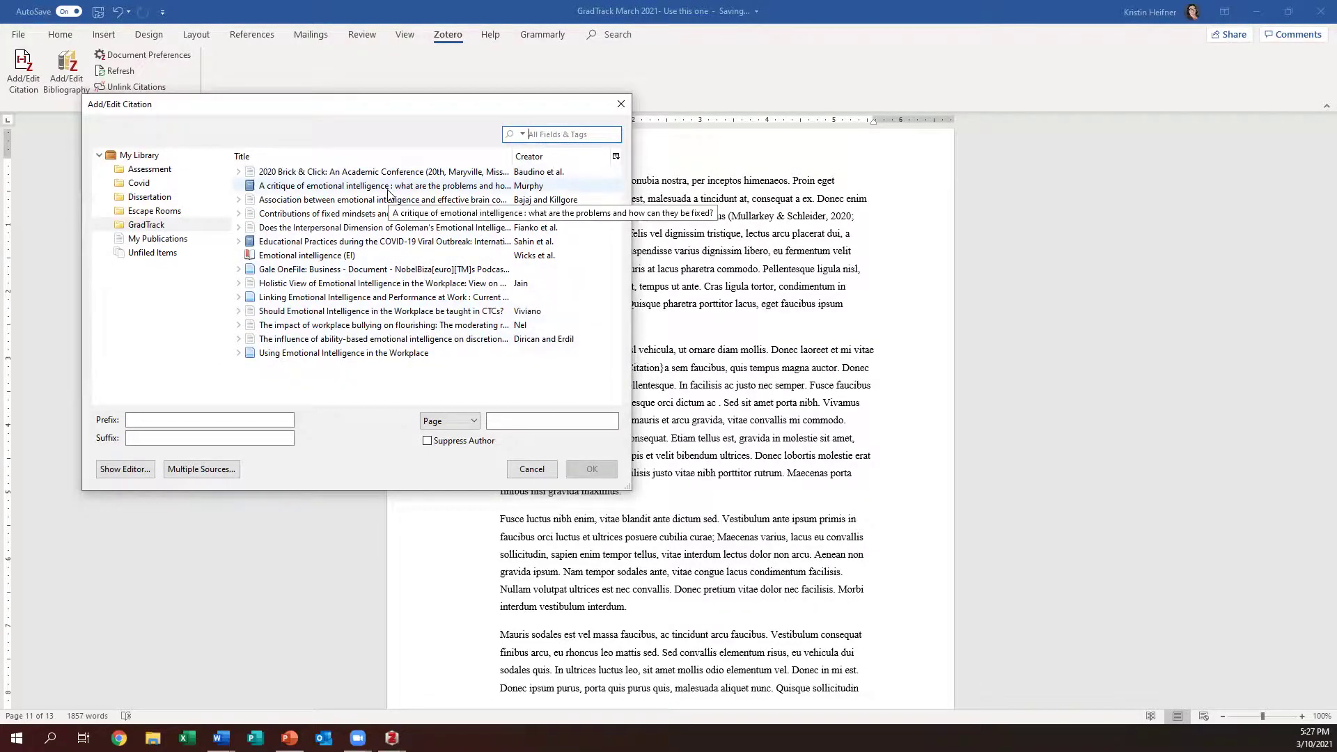
Cite "Does the Interpersonal Dimension of Goleman's Emotional Intelligence..." with page 26 and the author suppressed, adding a space after the citation
{"action": "left_click", "coordinate": [321, 230]}
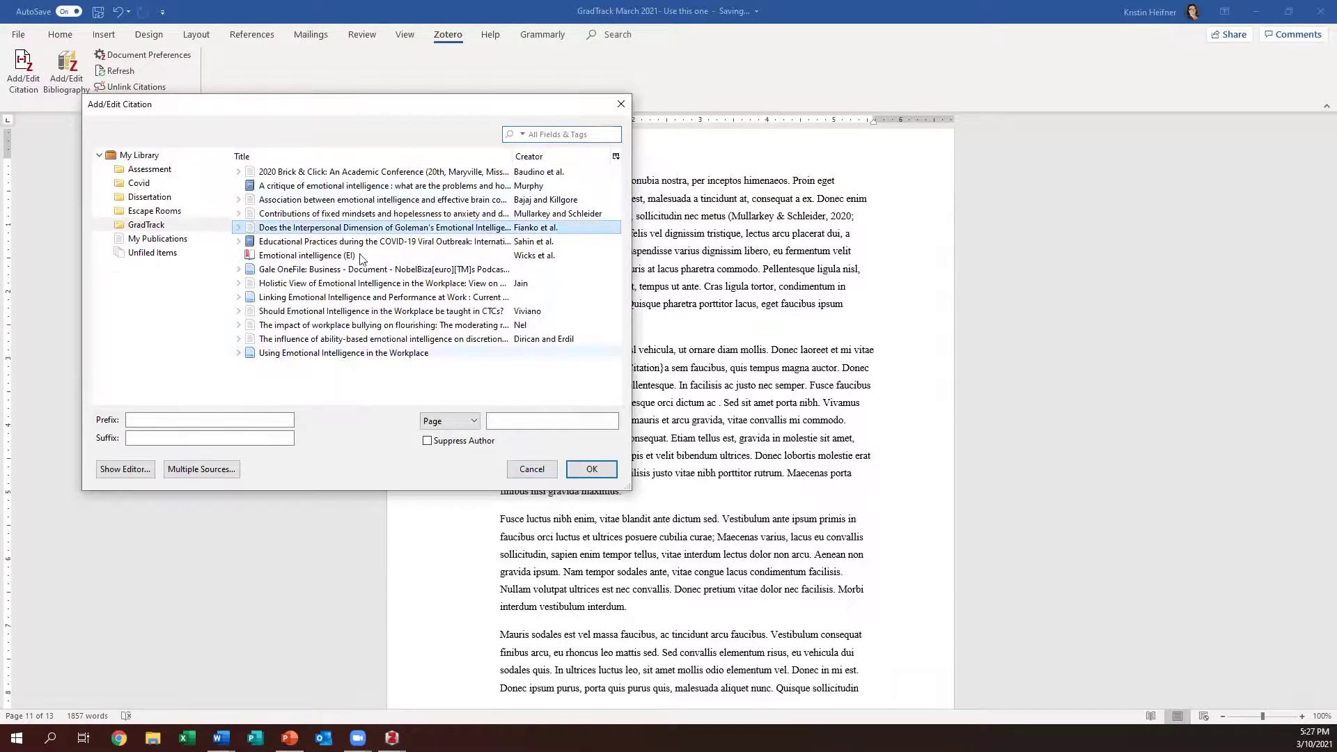
{"action": "left_click", "coordinate": [527, 420]}
{"action": "type", "text": "26"}
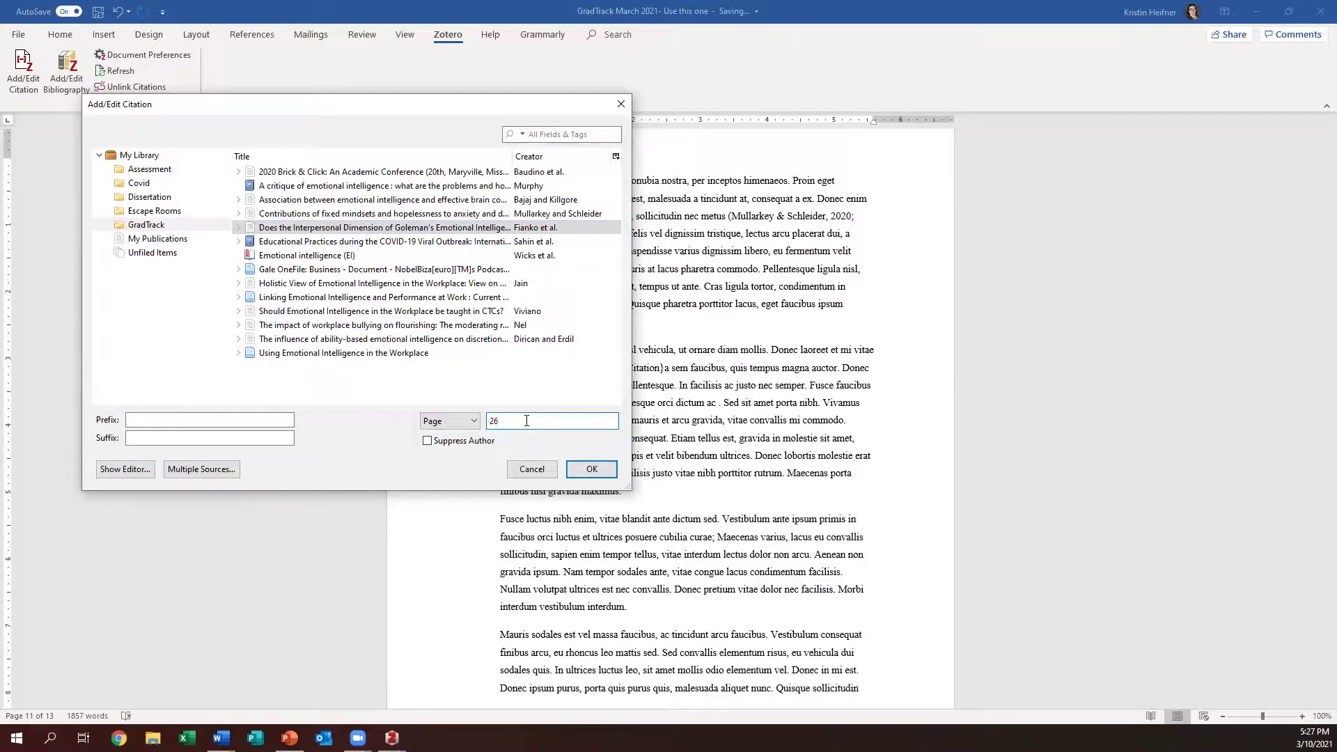
{"action": "left_click", "coordinate": [427, 441]}
{"action": "left_click", "coordinate": [592, 468]}
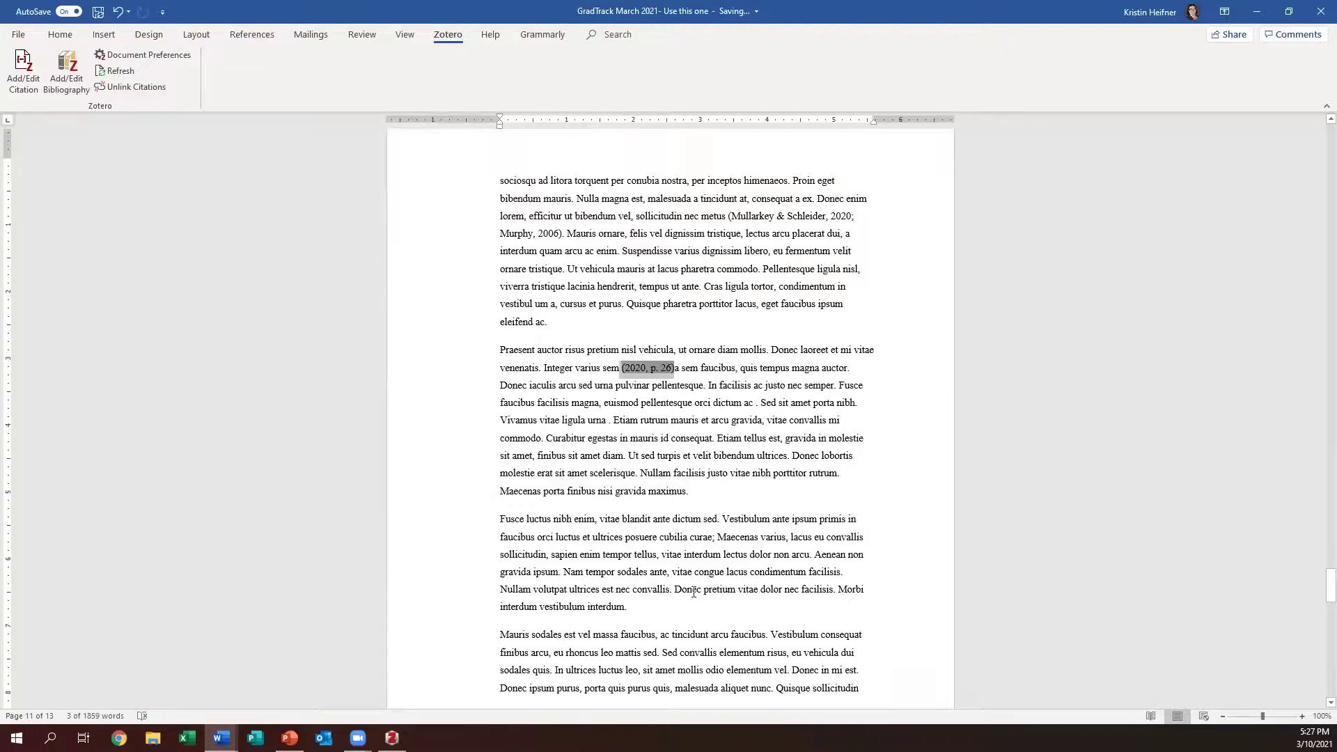
{"action": "left_click", "coordinate": [703, 525]}
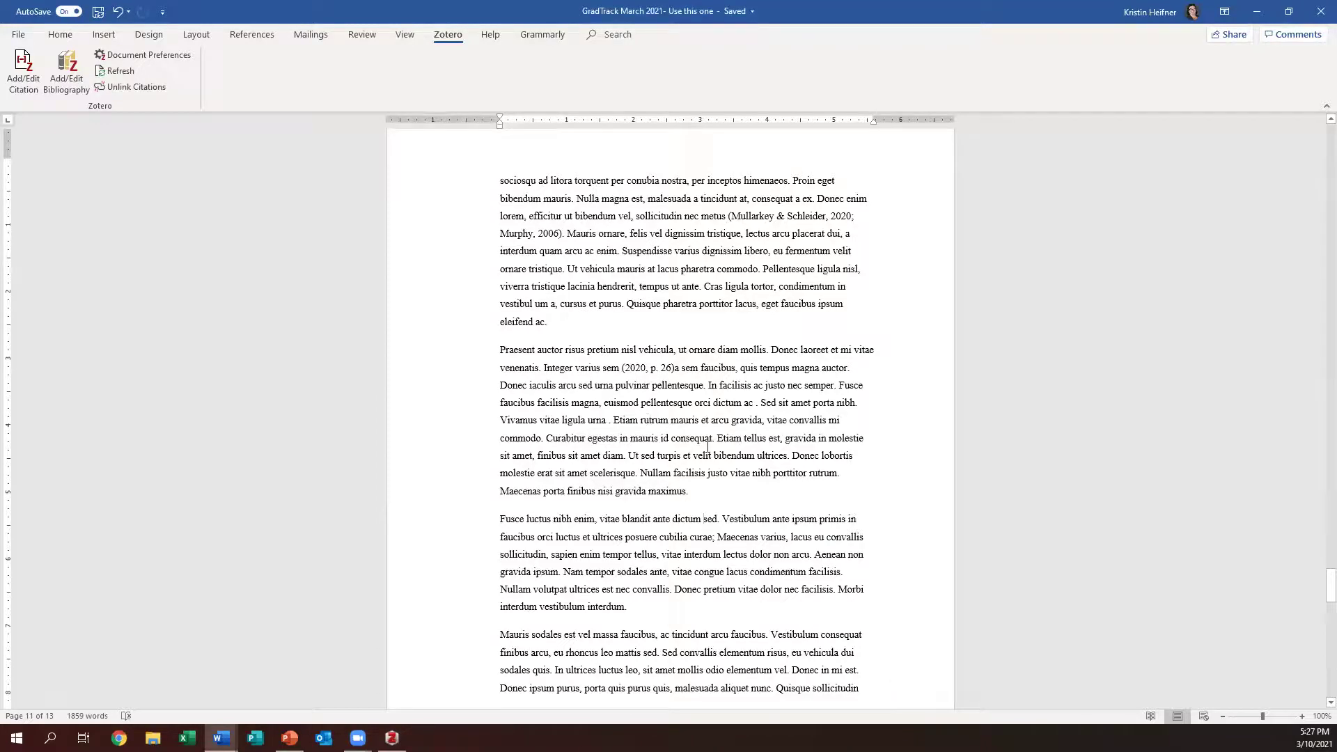
{"action": "left_click", "coordinate": [674, 367]}
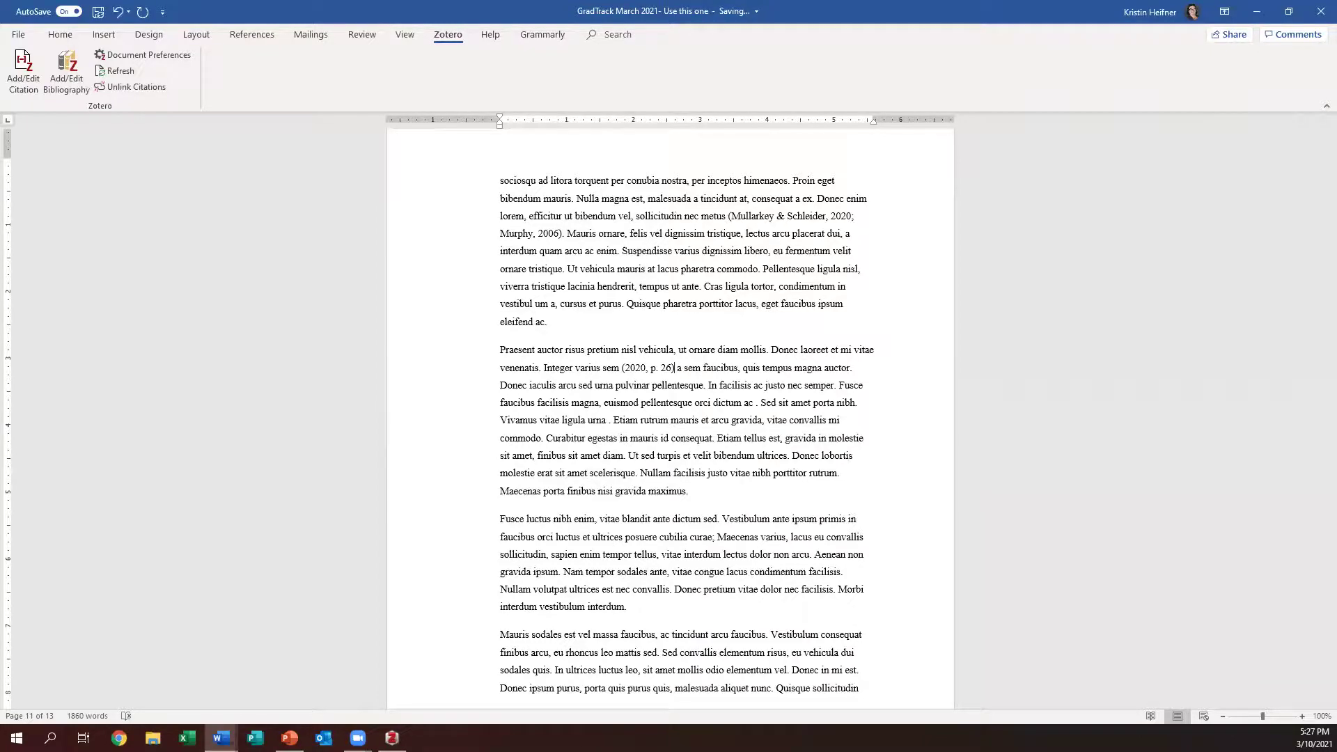
Insert the generated bibliography on the empty line beneath the References heading
{"action": "scroll", "coordinate": [557, 453], "scroll_direction": "down", "scroll_amount": 20}
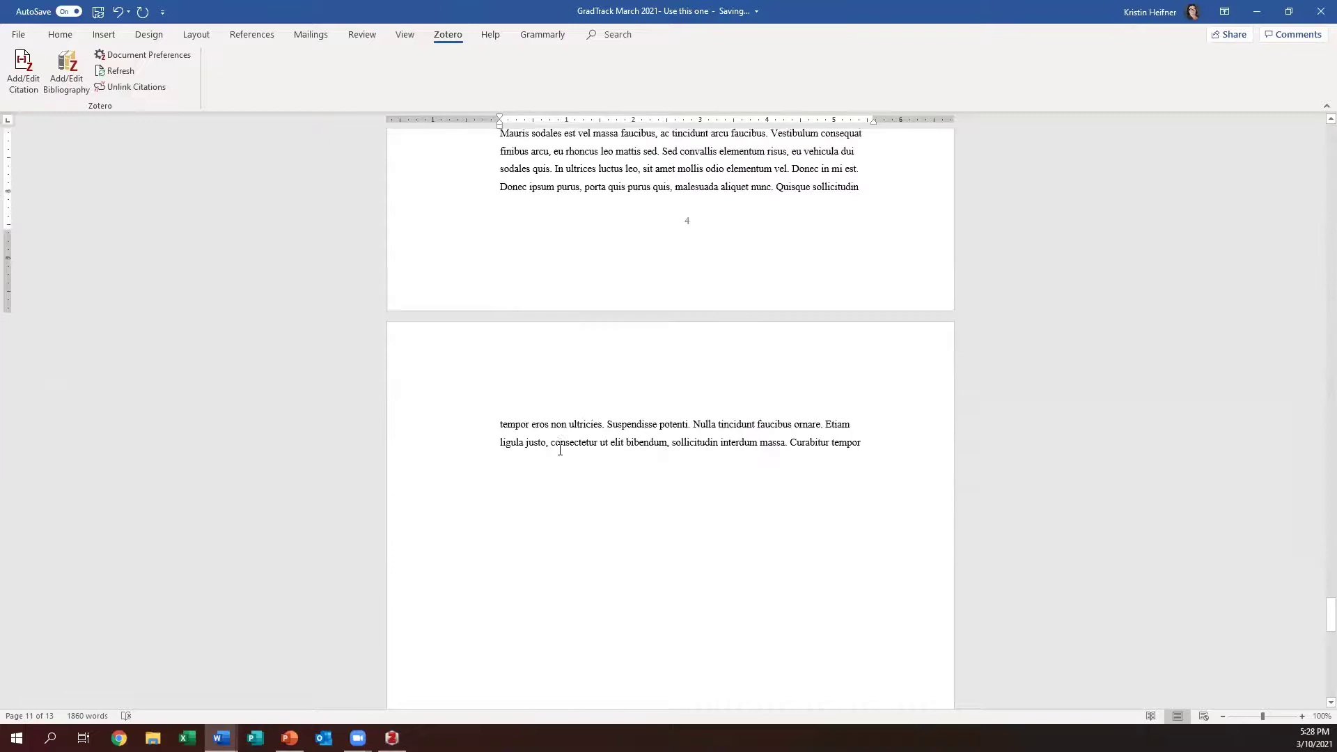
{"action": "scroll", "coordinate": [508, 364], "scroll_direction": "down", "scroll_amount": 2}
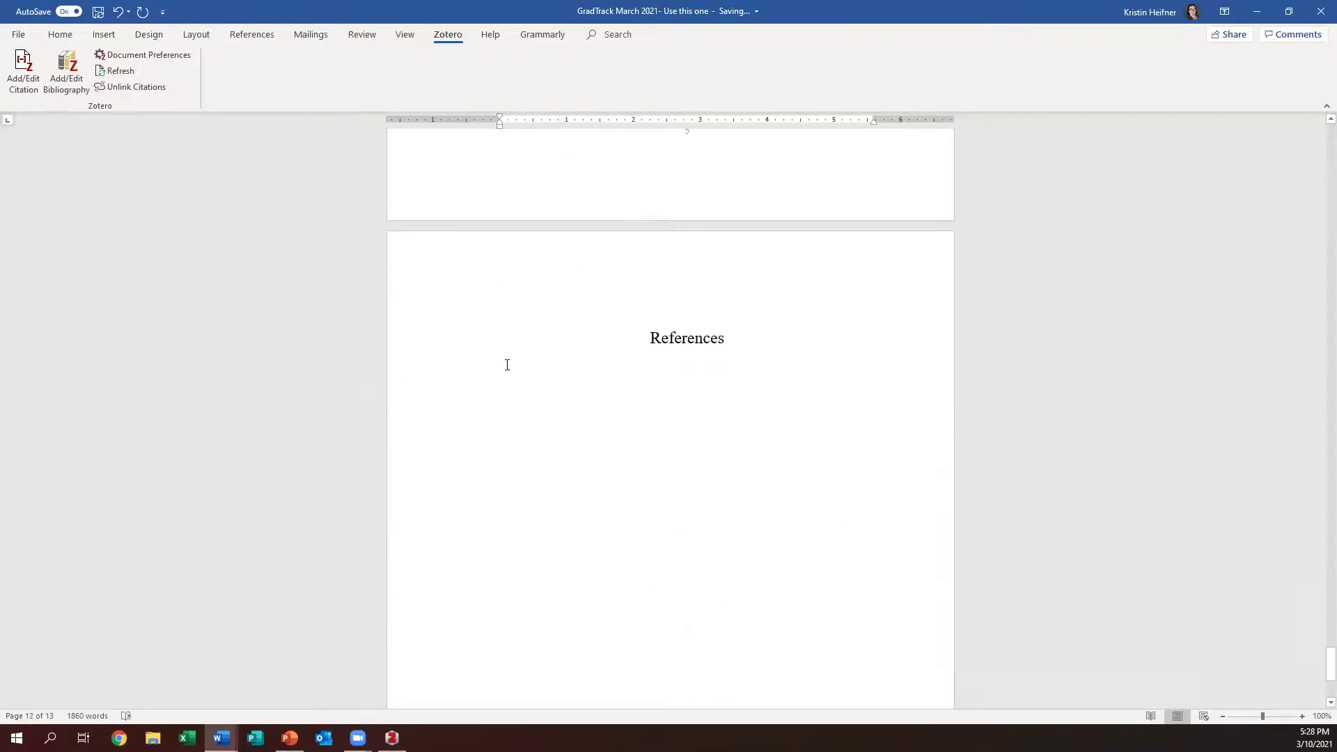
{"action": "left_click", "coordinate": [567, 337]}
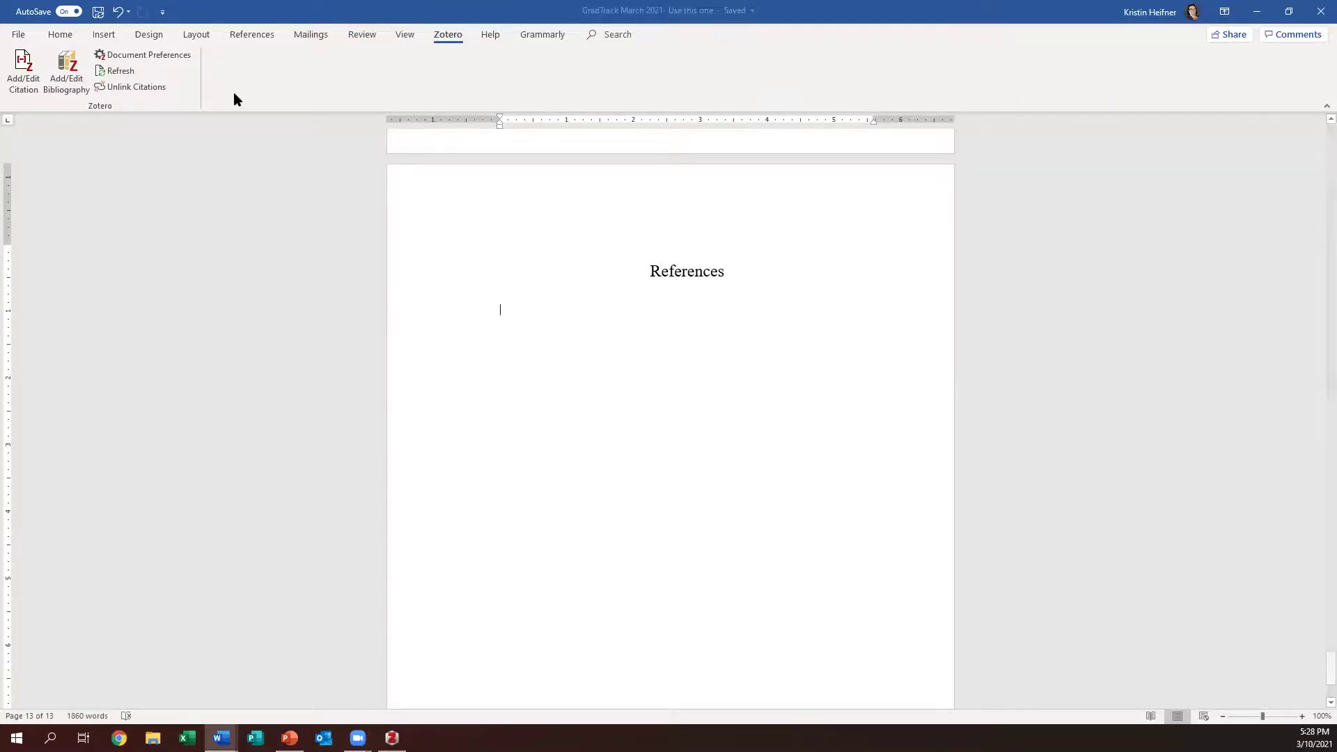
{"action": "left_click", "coordinate": [72, 65]}
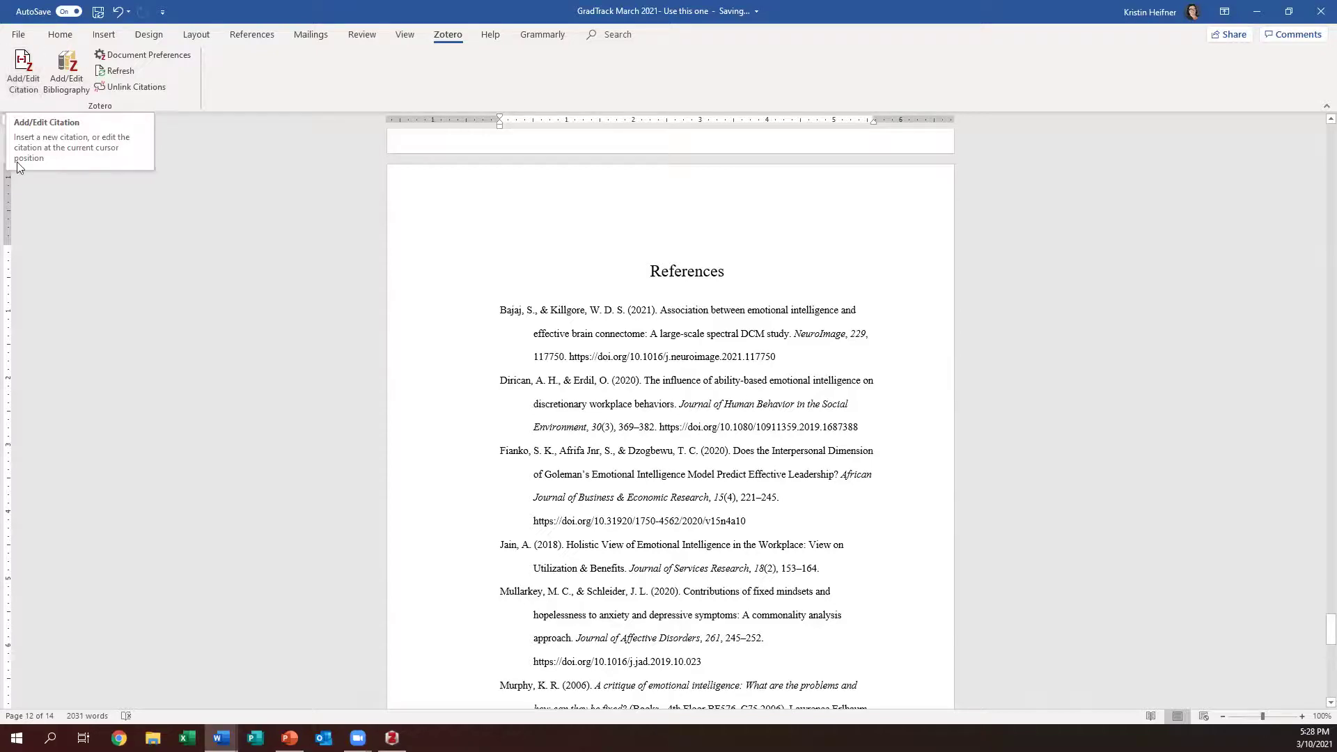
{"action": "scroll", "coordinate": [626, 259], "scroll_direction": "down", "scroll_amount": 3}
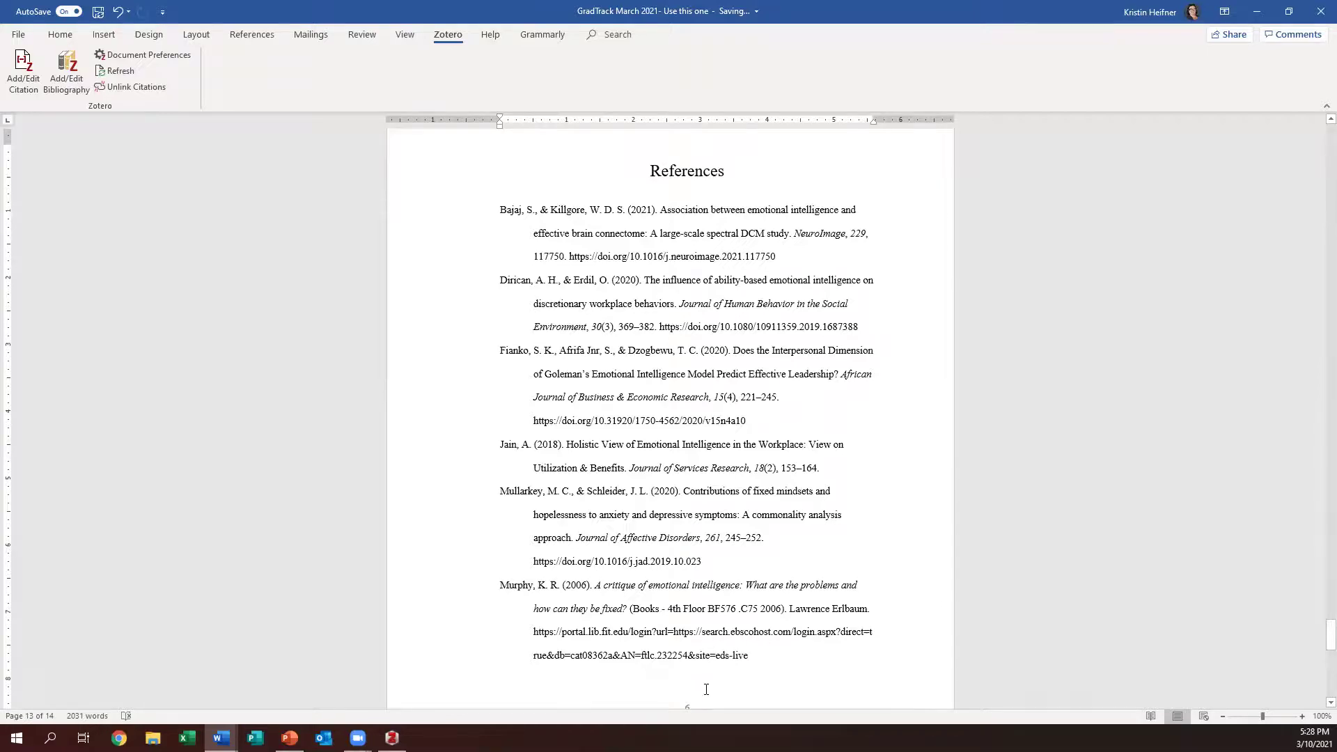
Edit the bibliography to include the uncited book "Educational Practices during the COVID-19 Viral Outbreak" from the GradTrack collection
{"action": "scroll", "coordinate": [604, 442], "scroll_direction": "up", "scroll_amount": 1}
{"action": "left_click", "coordinate": [621, 451]}
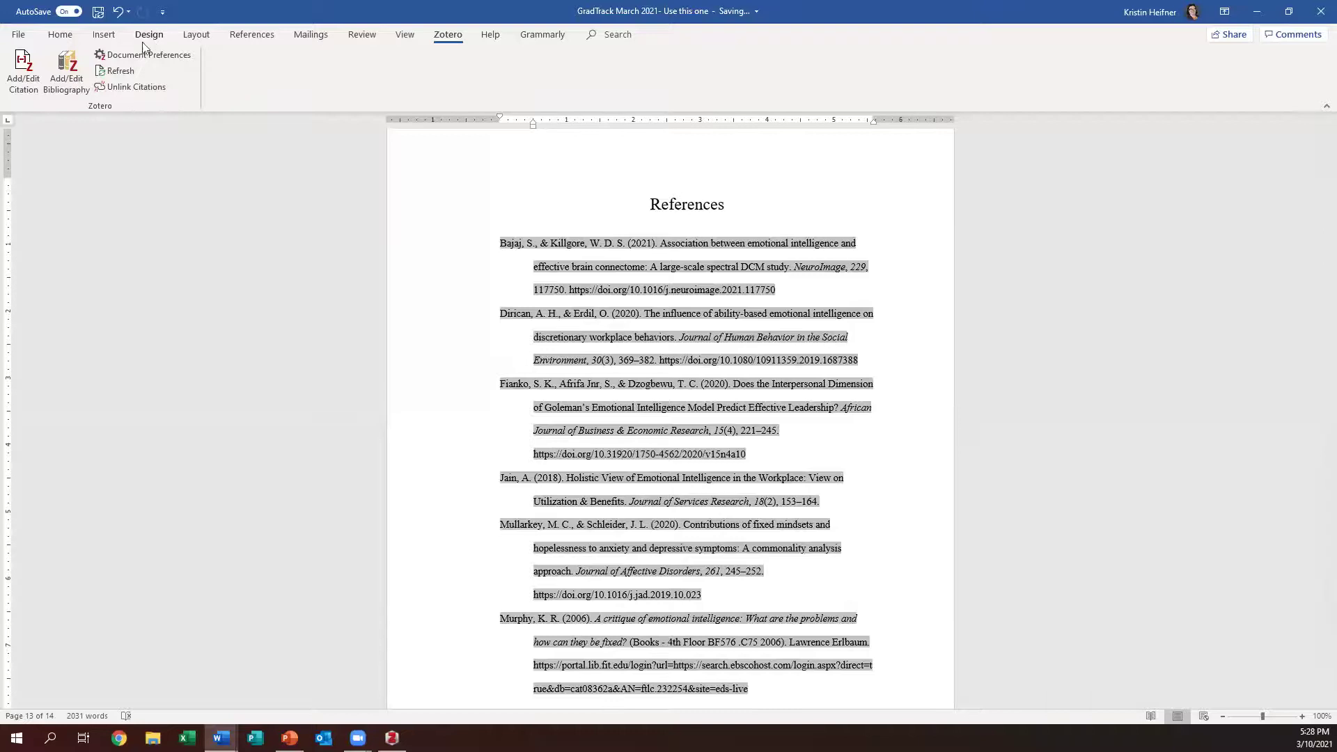
{"action": "left_click", "coordinate": [69, 78]}
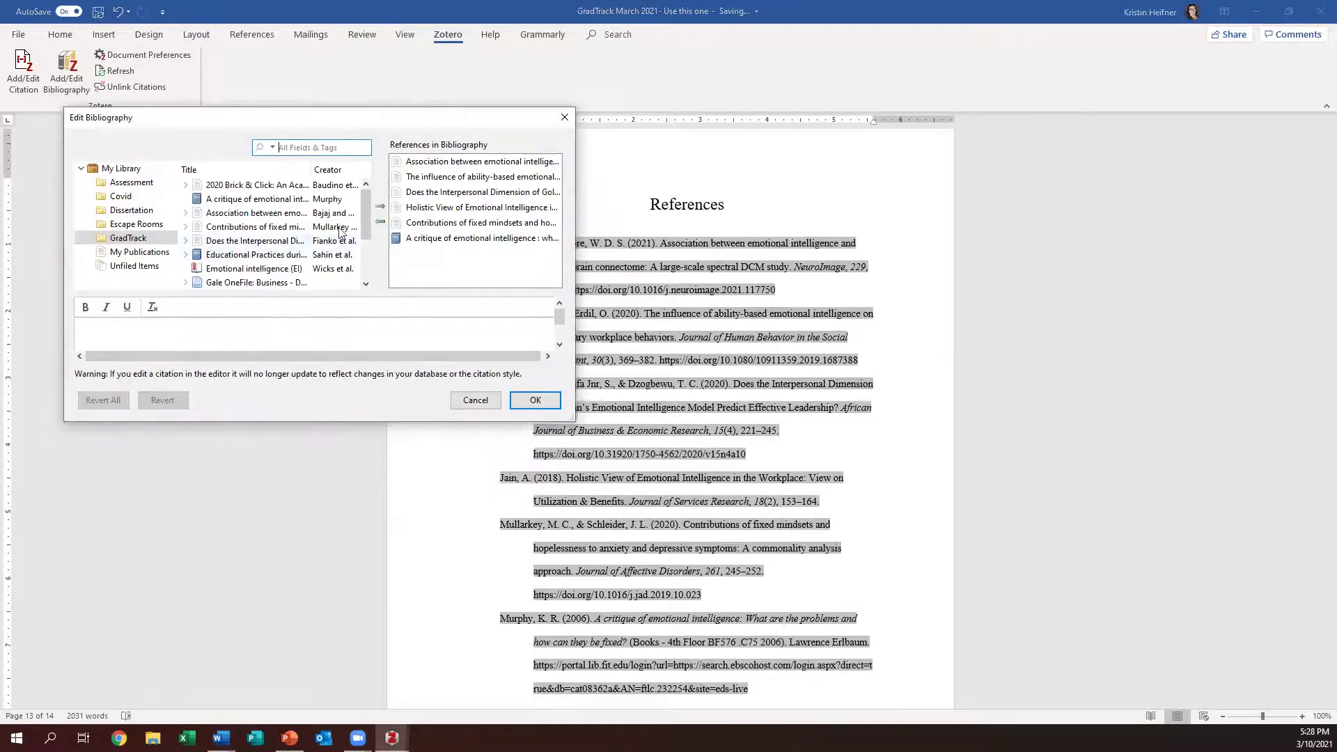
{"action": "left_click", "coordinate": [242, 256]}
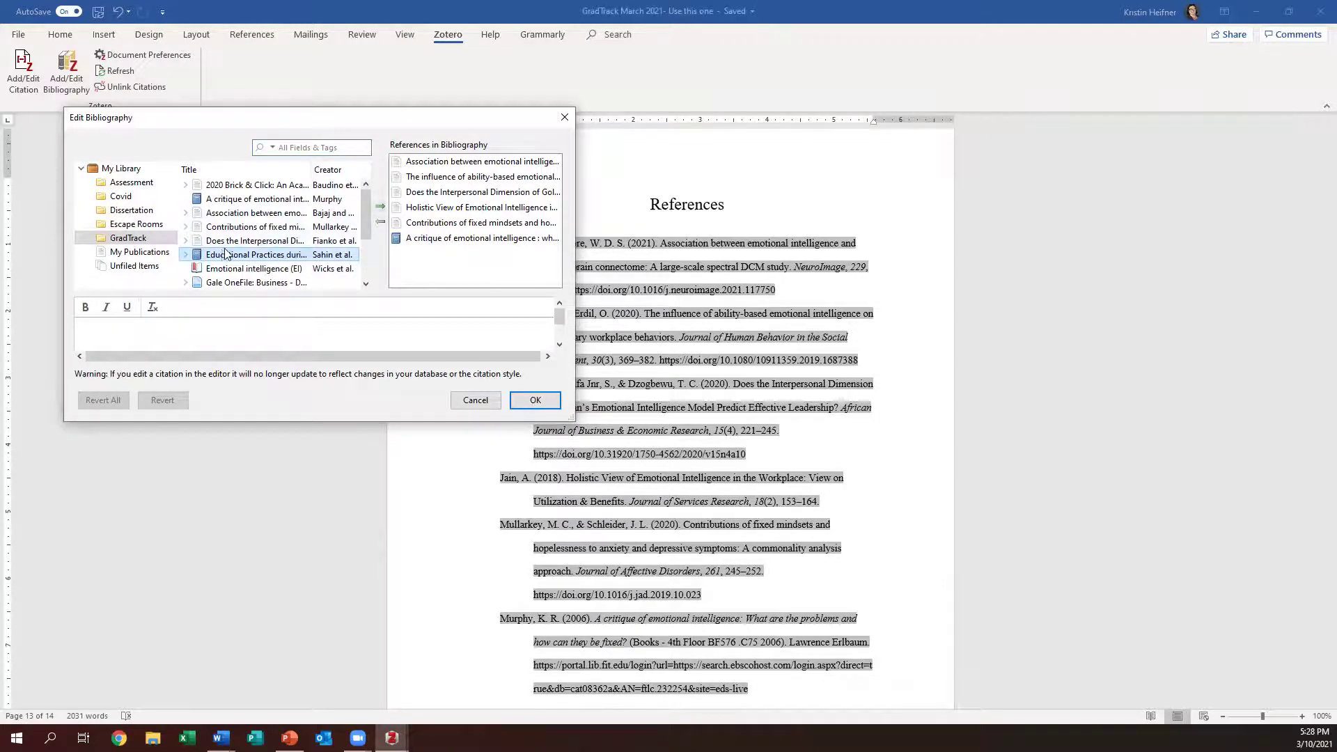
{"action": "left_click", "coordinate": [379, 209]}
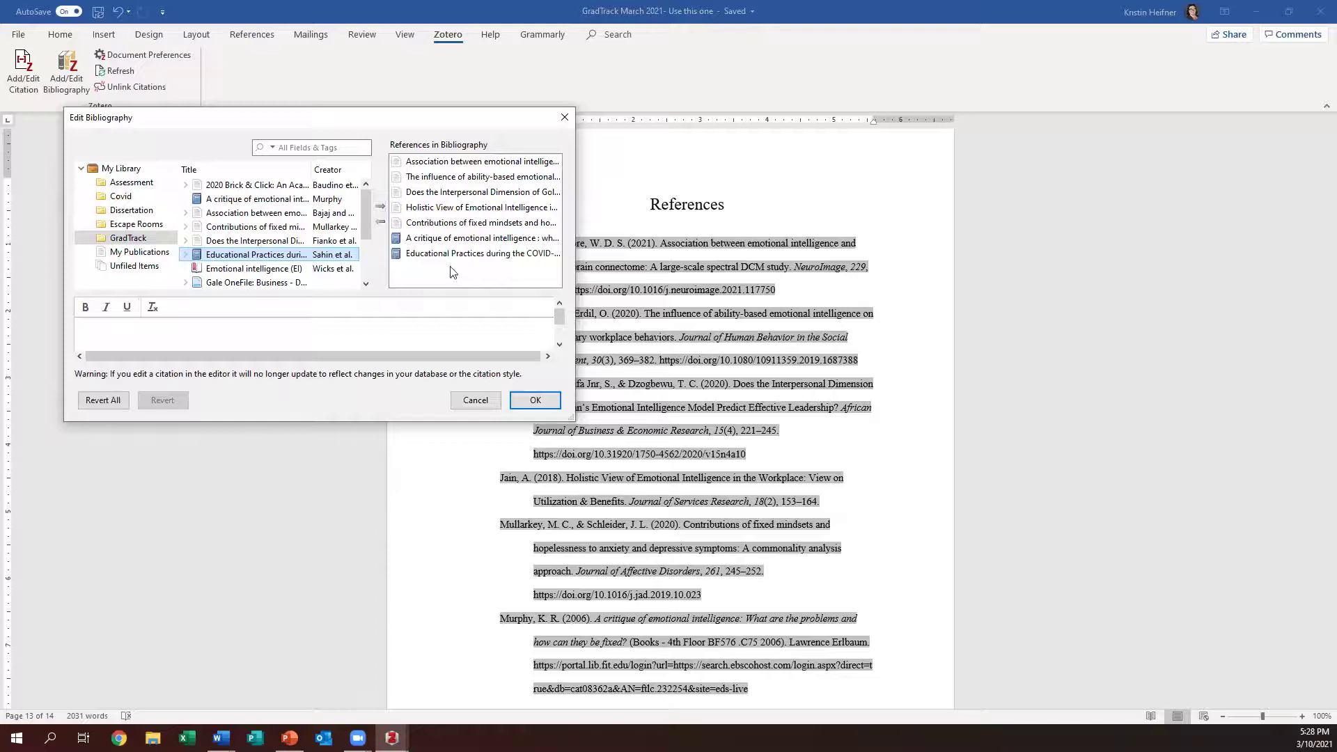
{"action": "left_click", "coordinate": [535, 402]}
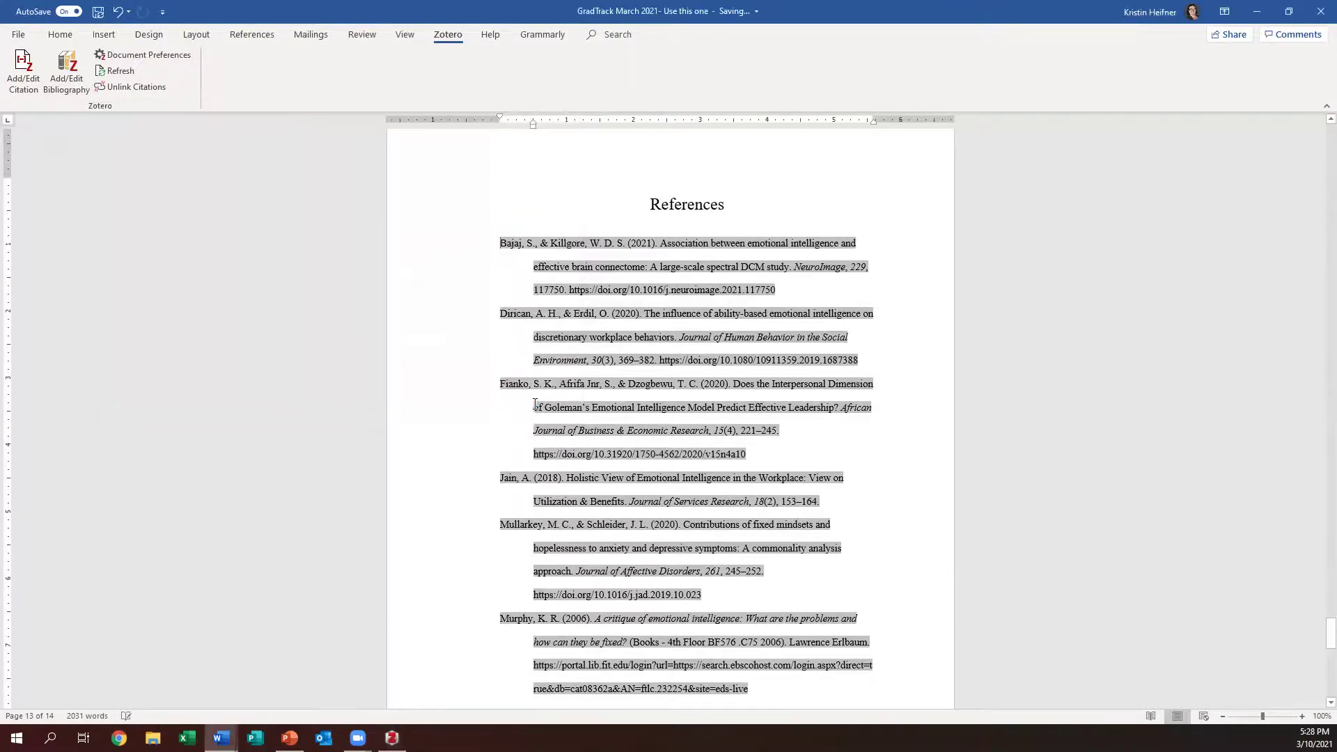
Examine the updated reference list across both pages, highlighting the added COVID-19 book entry at its end
{"action": "scroll", "coordinate": [753, 607], "scroll_direction": "down", "scroll_amount": 2}
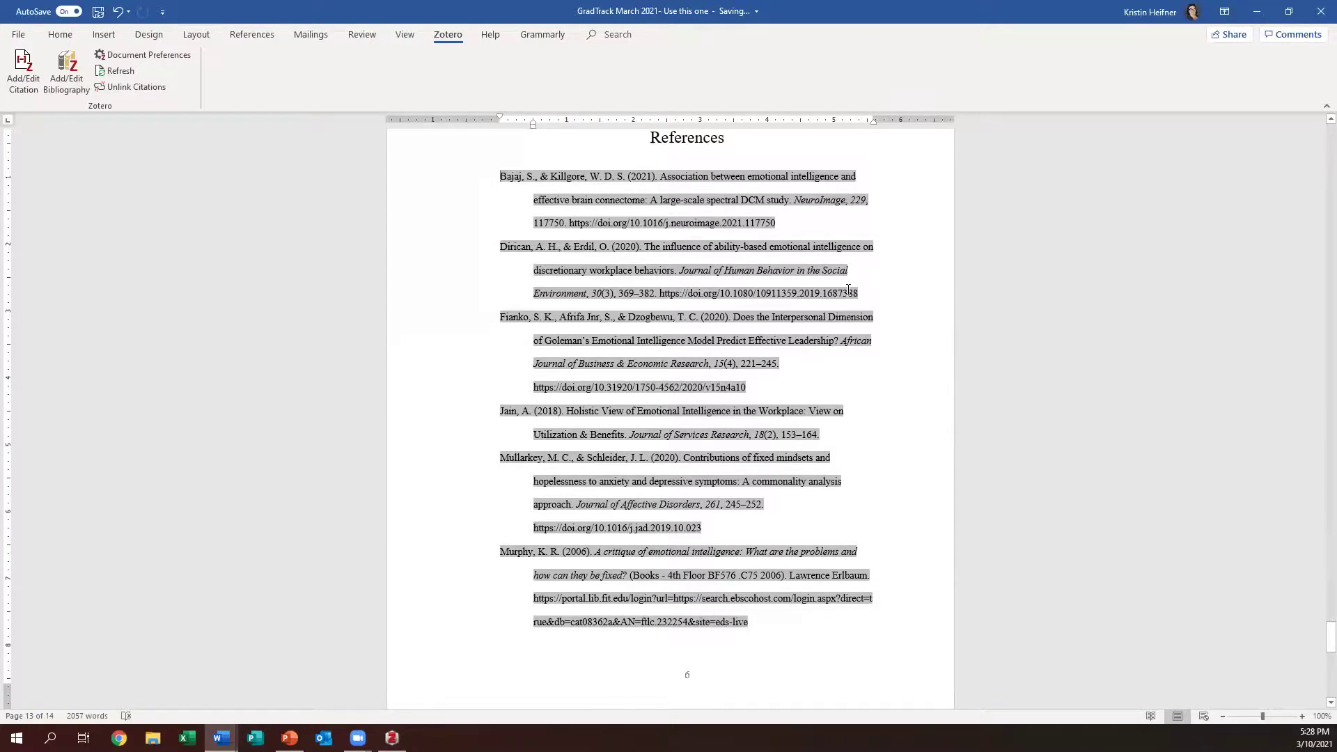
{"action": "scroll", "coordinate": [699, 461], "scroll_direction": "down", "scroll_amount": 12}
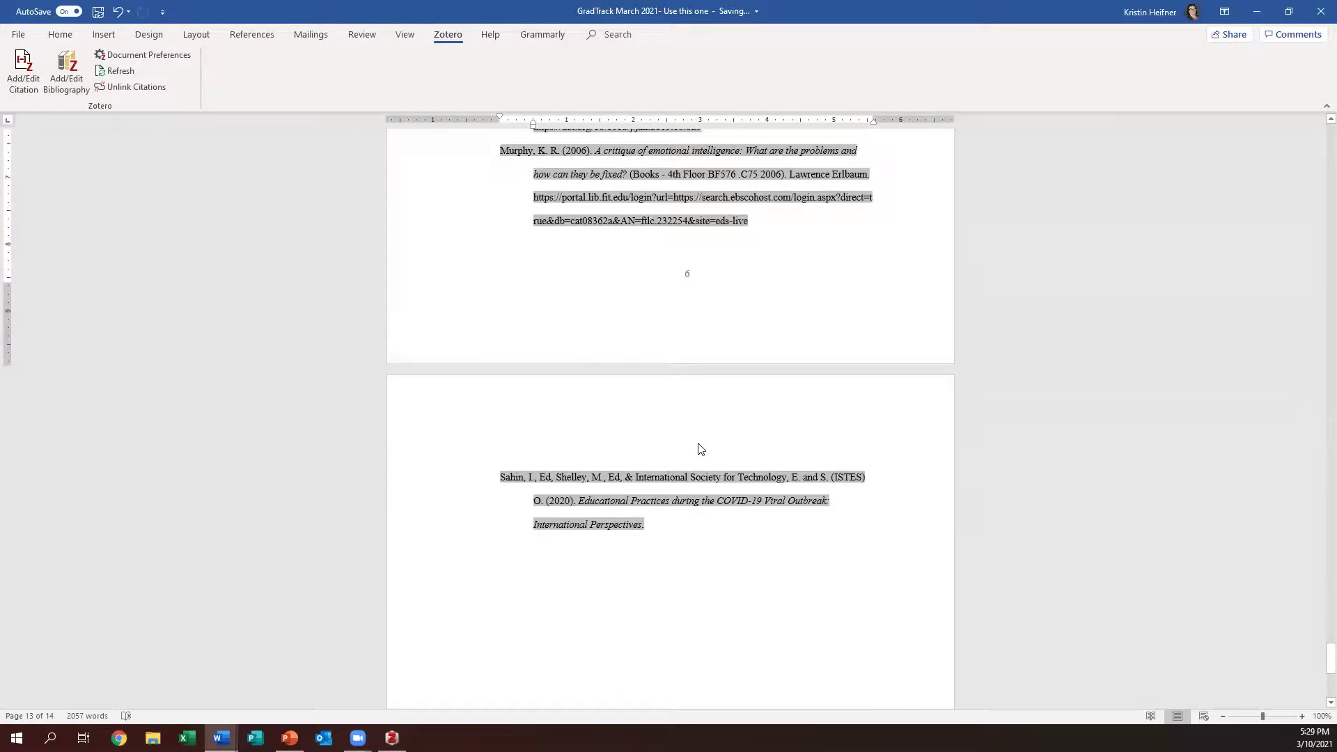
{"action": "scroll", "coordinate": [668, 550], "scroll_direction": "up", "scroll_amount": 5}
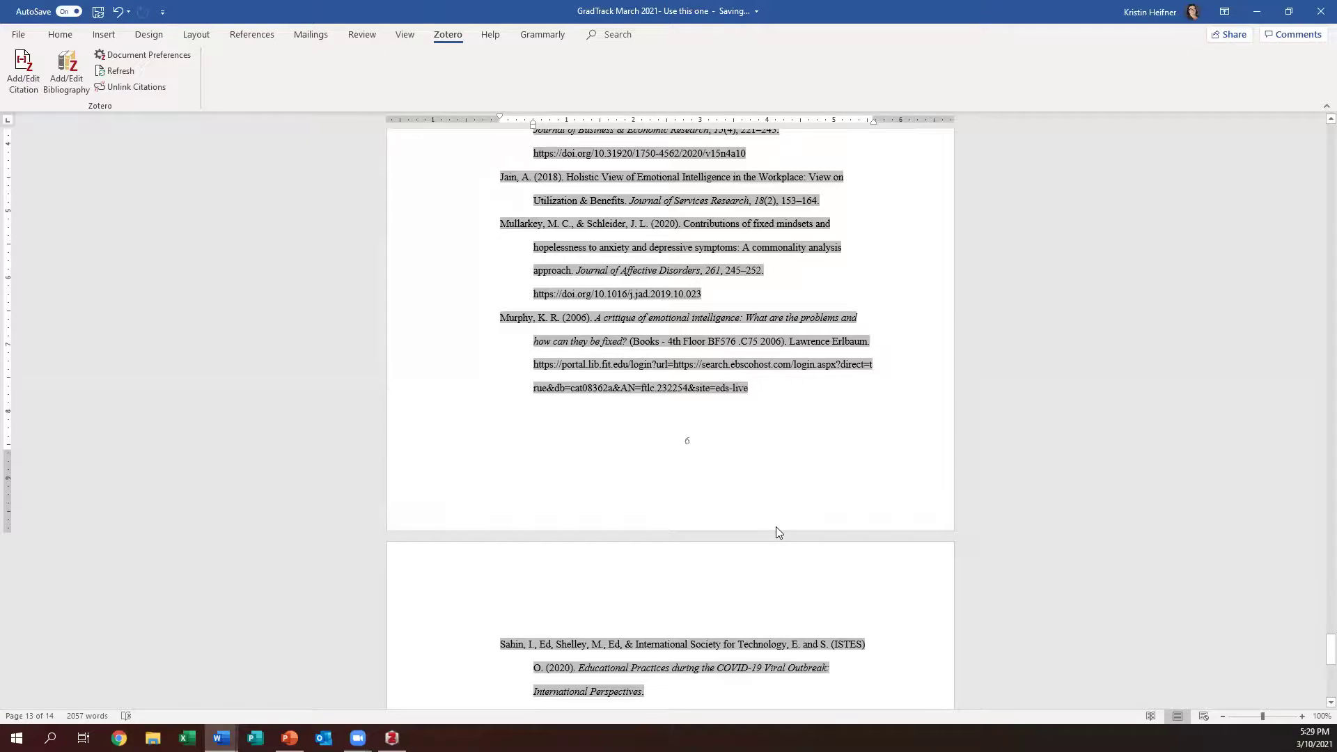
{"action": "scroll", "coordinate": [714, 525], "scroll_direction": "up", "scroll_amount": 5}
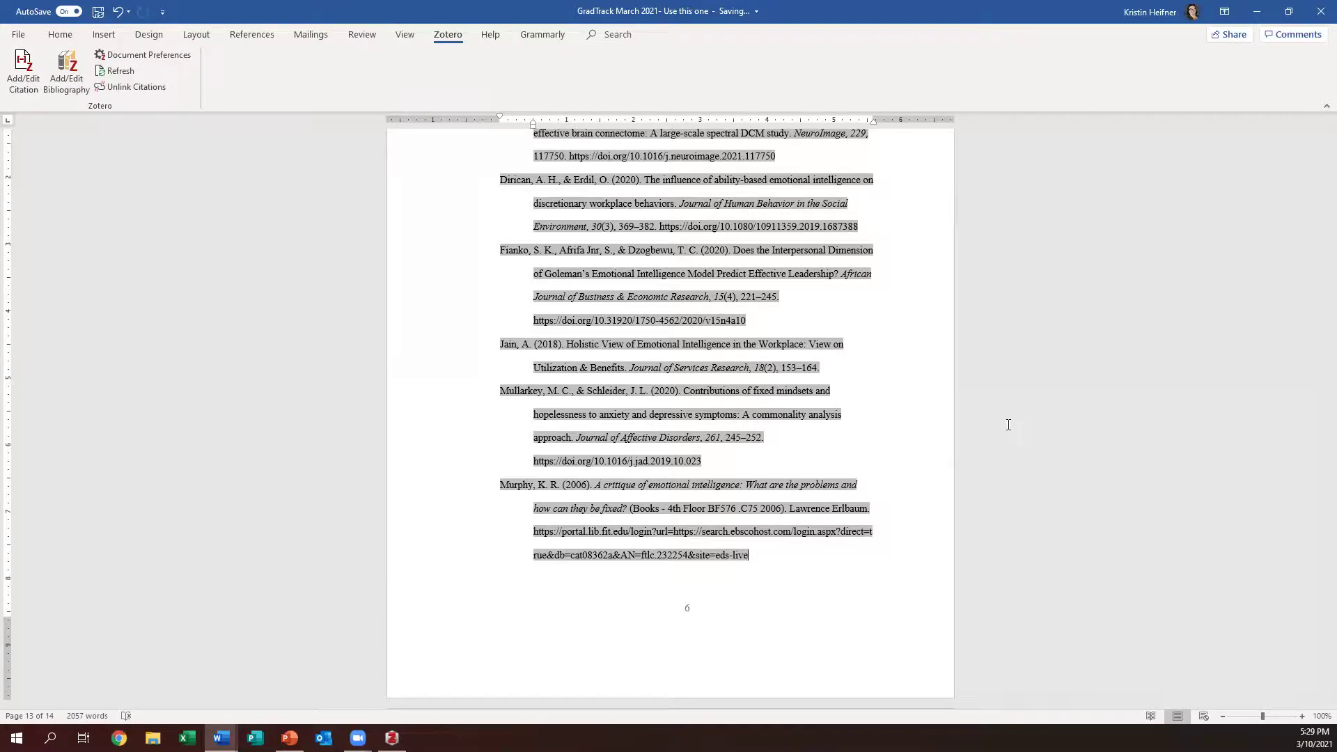
{"action": "scroll", "coordinate": [1008, 425], "scroll_direction": "down", "scroll_amount": 7}
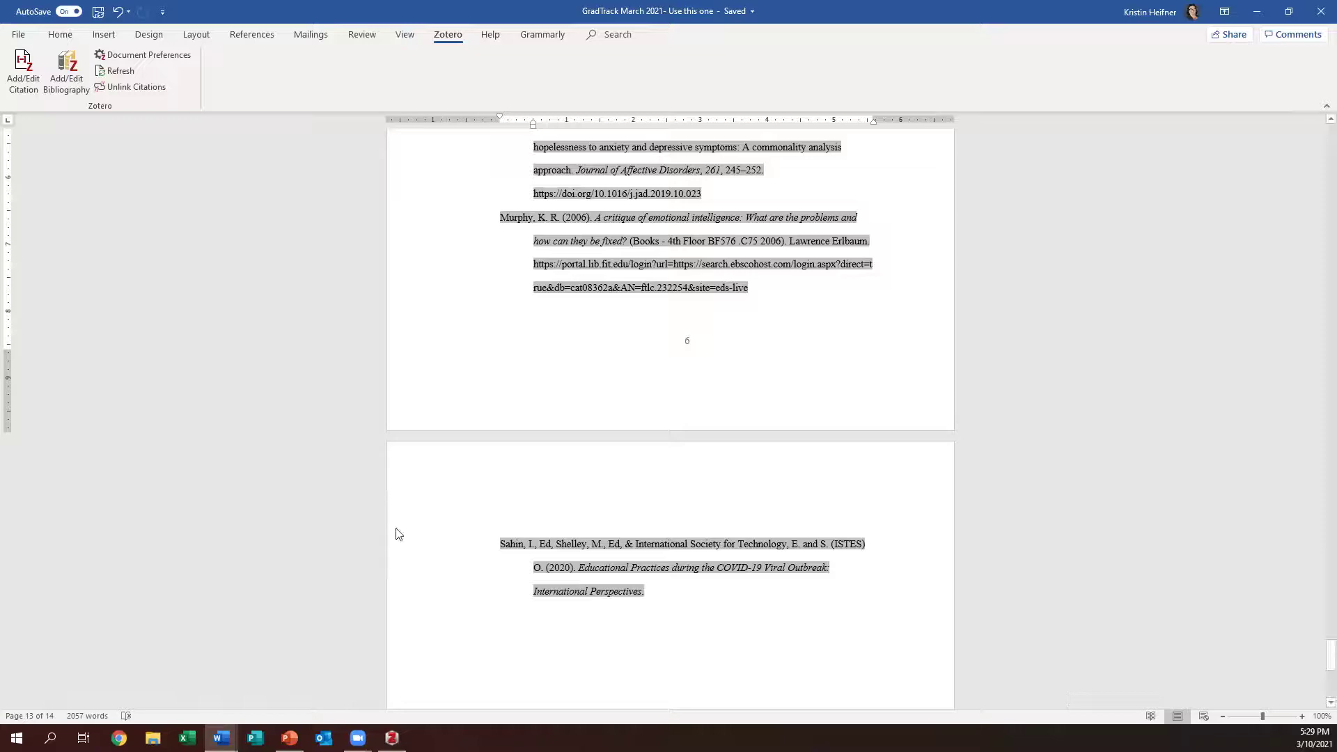
{"action": "left_click", "coordinate": [483, 546]}
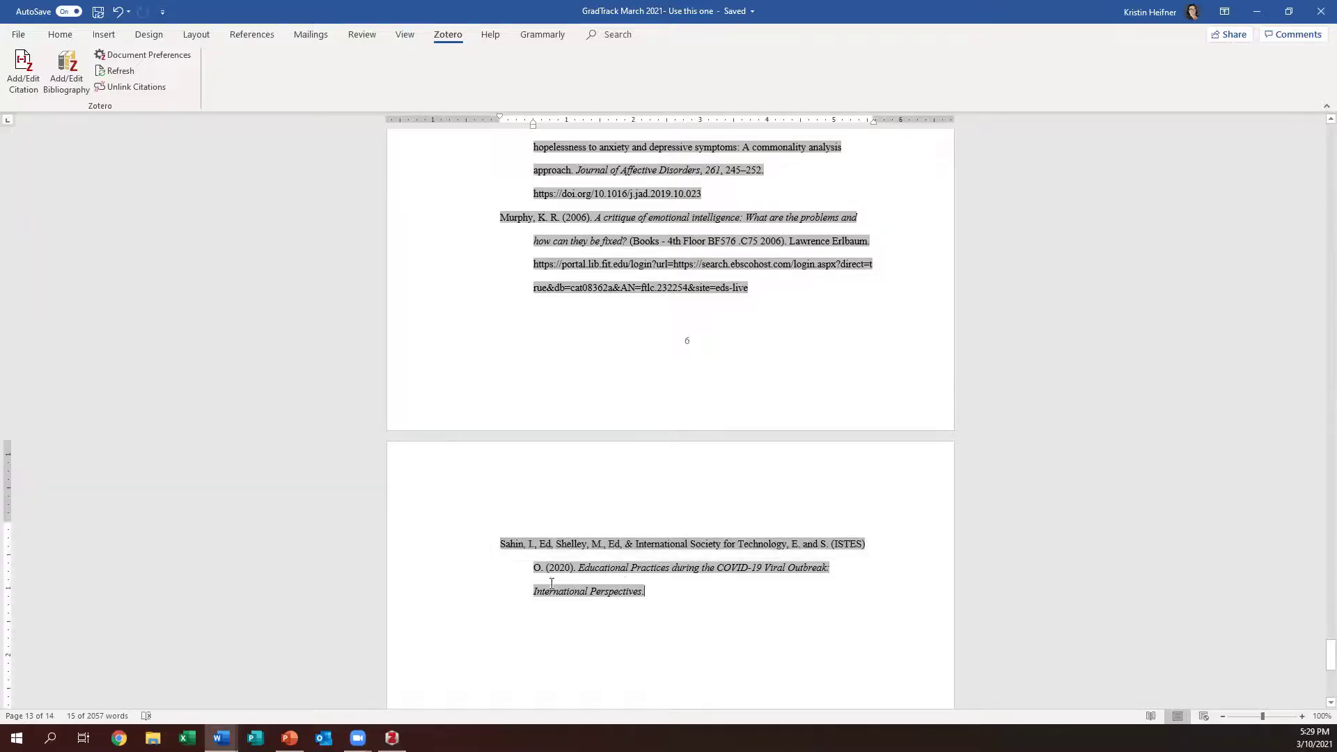
{"action": "double_click", "coordinate": [463, 538]}
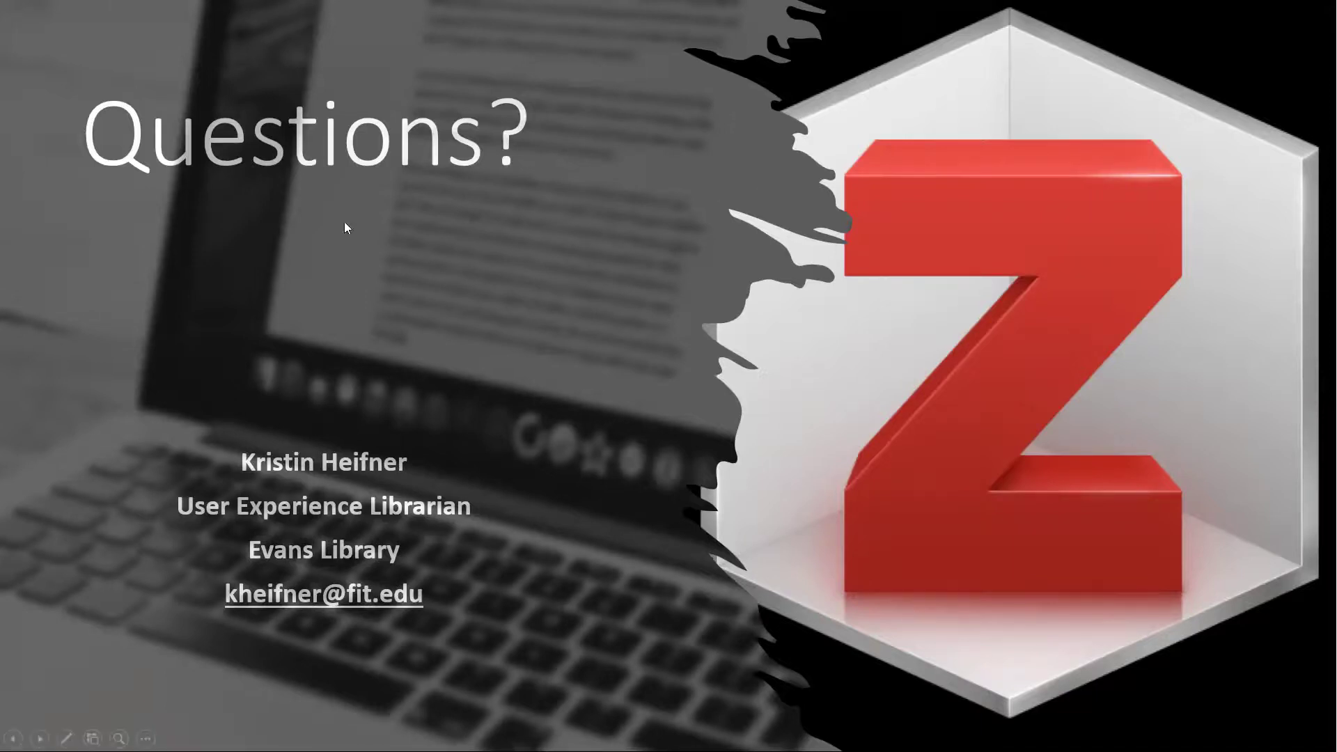
End the slide show and switch back to the Word document "GradTrack March 2021- Use this one" at its References heading
{"action": "key", "text": "Escape"}
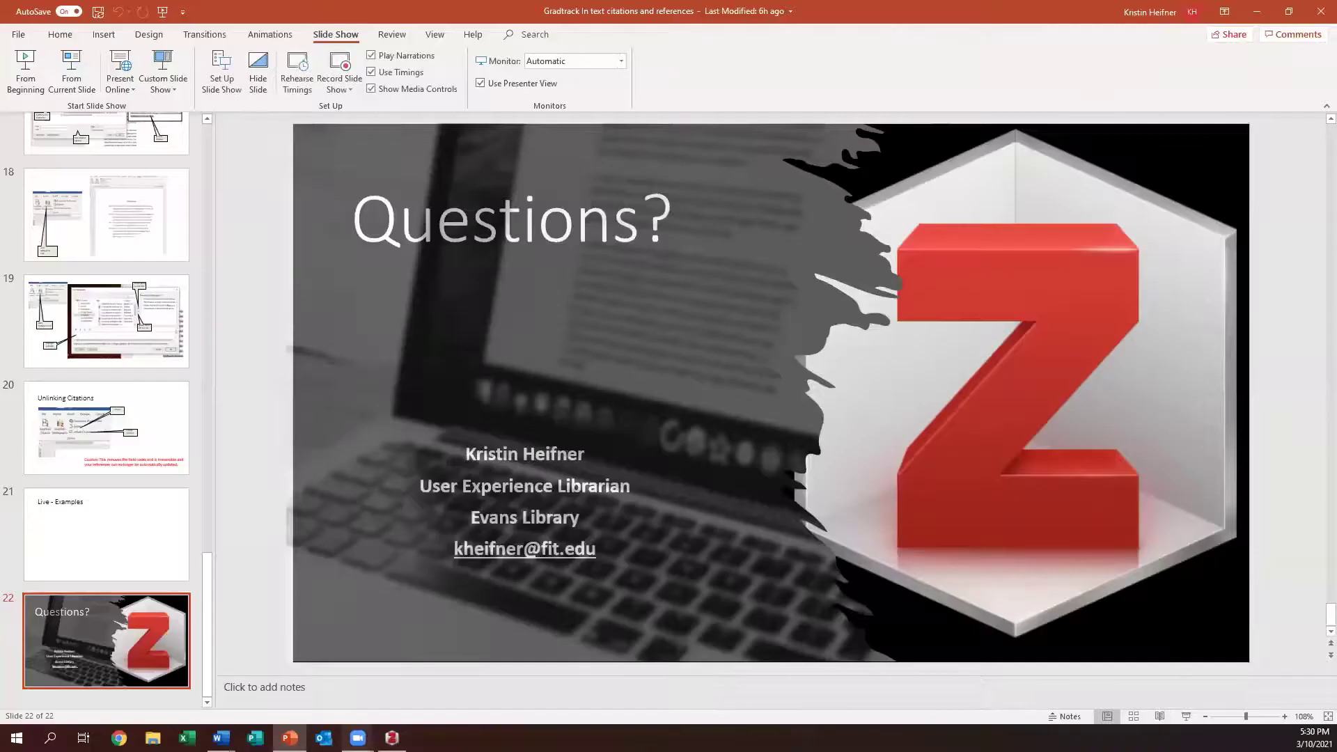
{"action": "mouse_move", "coordinate": [222, 738]}
{"action": "mouse_move", "coordinate": [278, 669]}
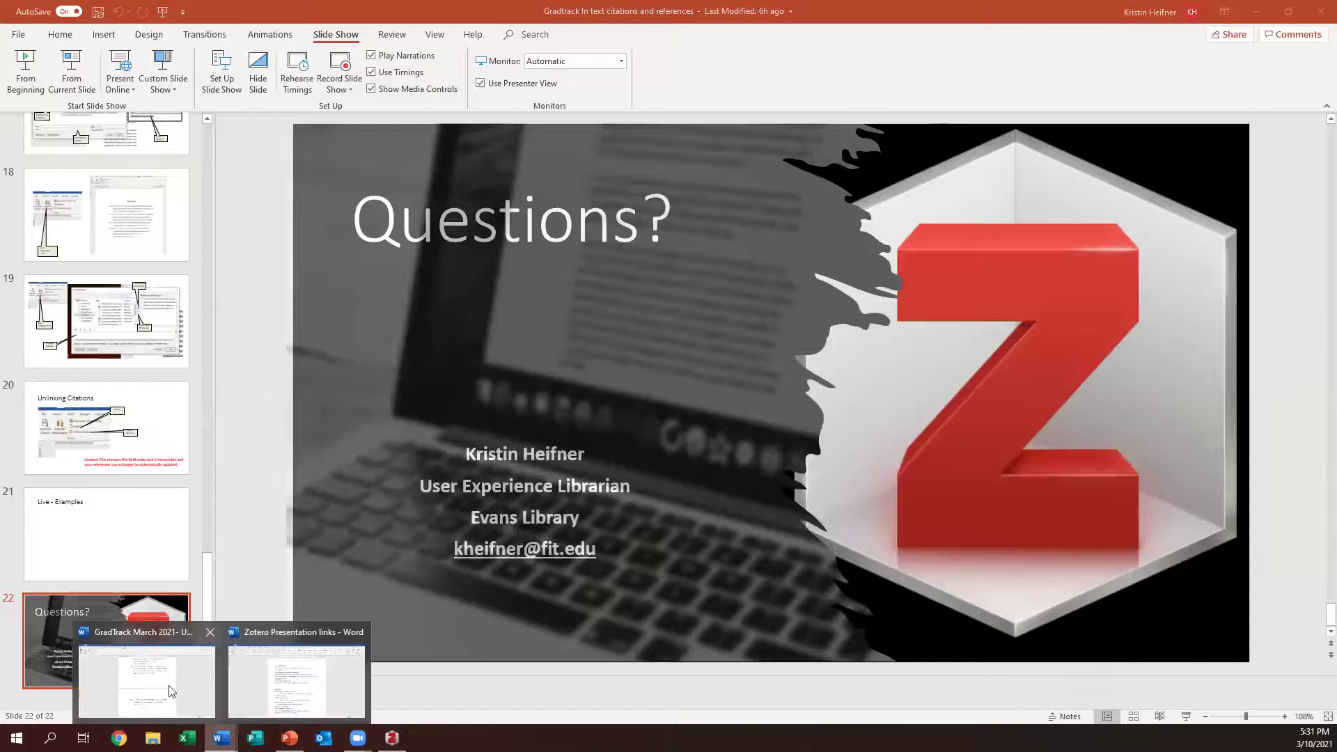
{"action": "left_click", "coordinate": [194, 705]}
{"action": "scroll", "coordinate": [696, 561], "scroll_direction": "up", "scroll_amount": 3}
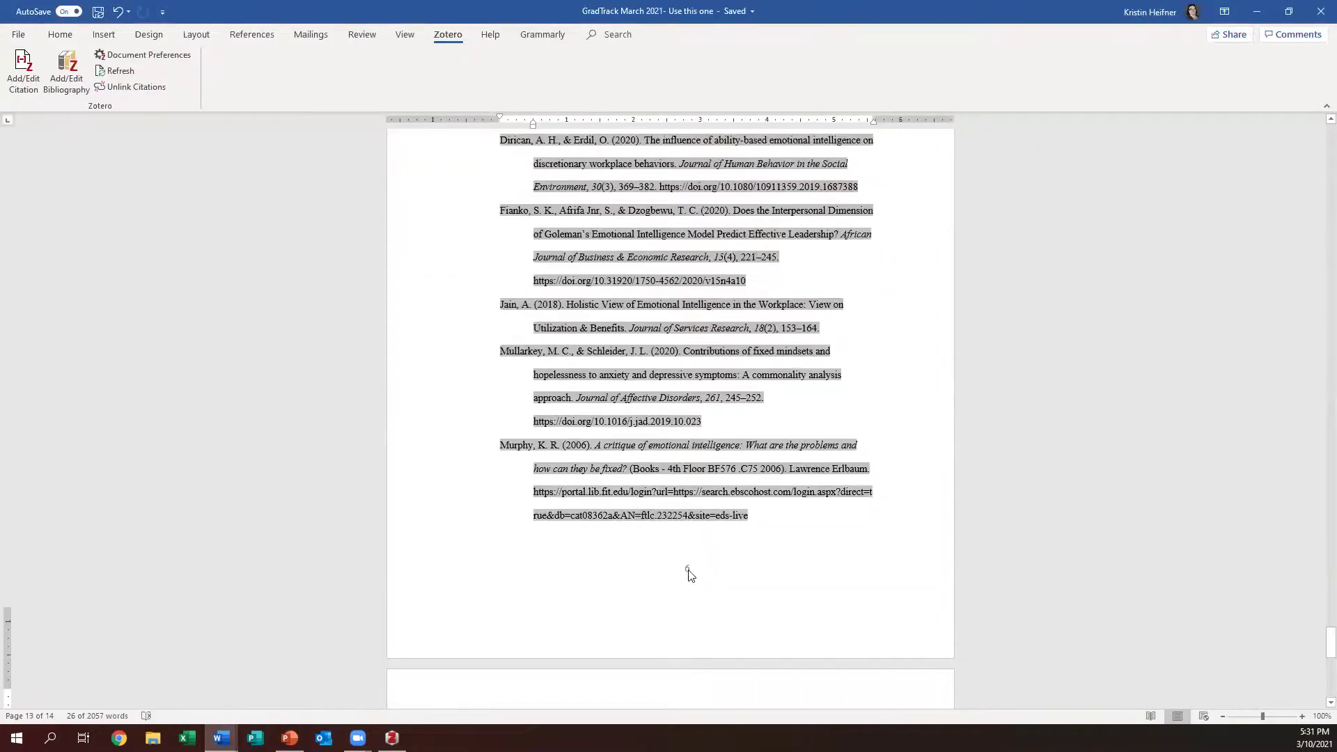
{"action": "scroll", "coordinate": [648, 599], "scroll_direction": "down", "scroll_amount": 2}
{"action": "scroll", "coordinate": [649, 644], "scroll_direction": "up", "scroll_amount": 6}
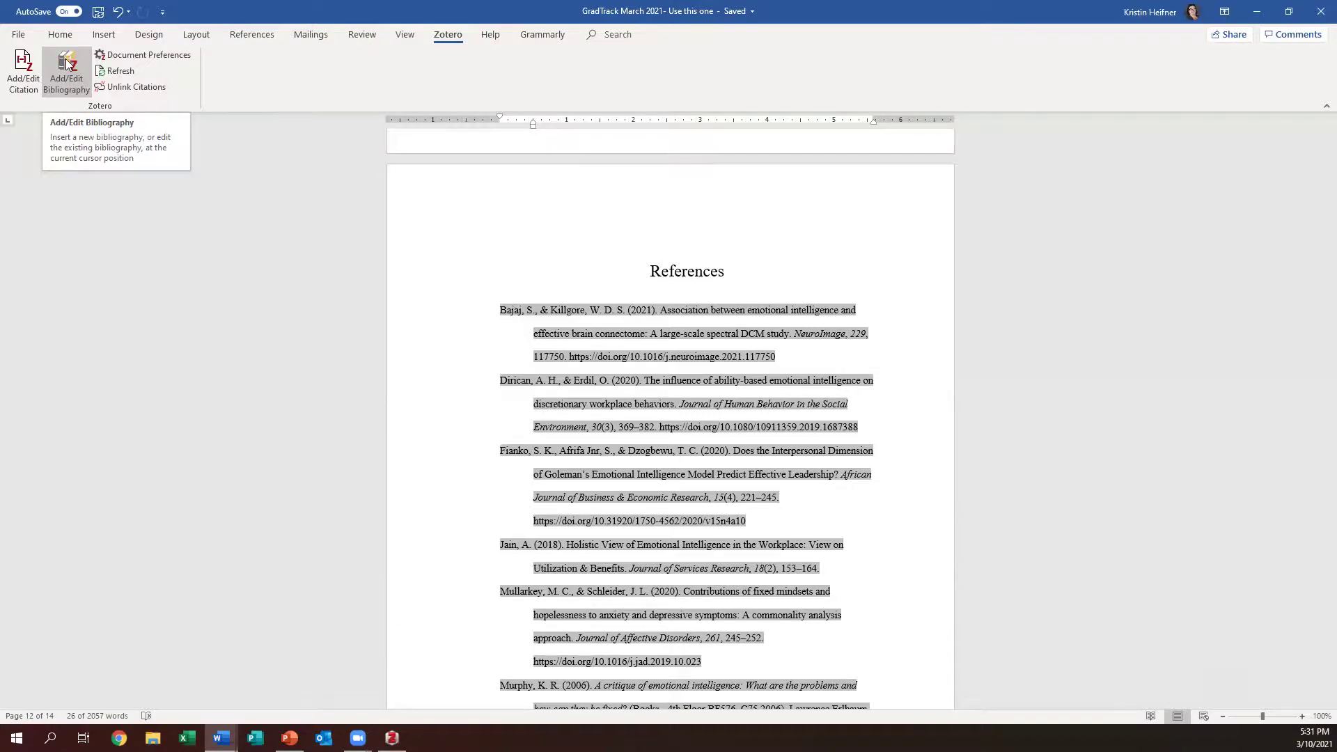
Open the bibliography editor to review the GradTrack items and the included references, then cancel without changing anything
{"action": "left_click", "coordinate": [64, 68]}
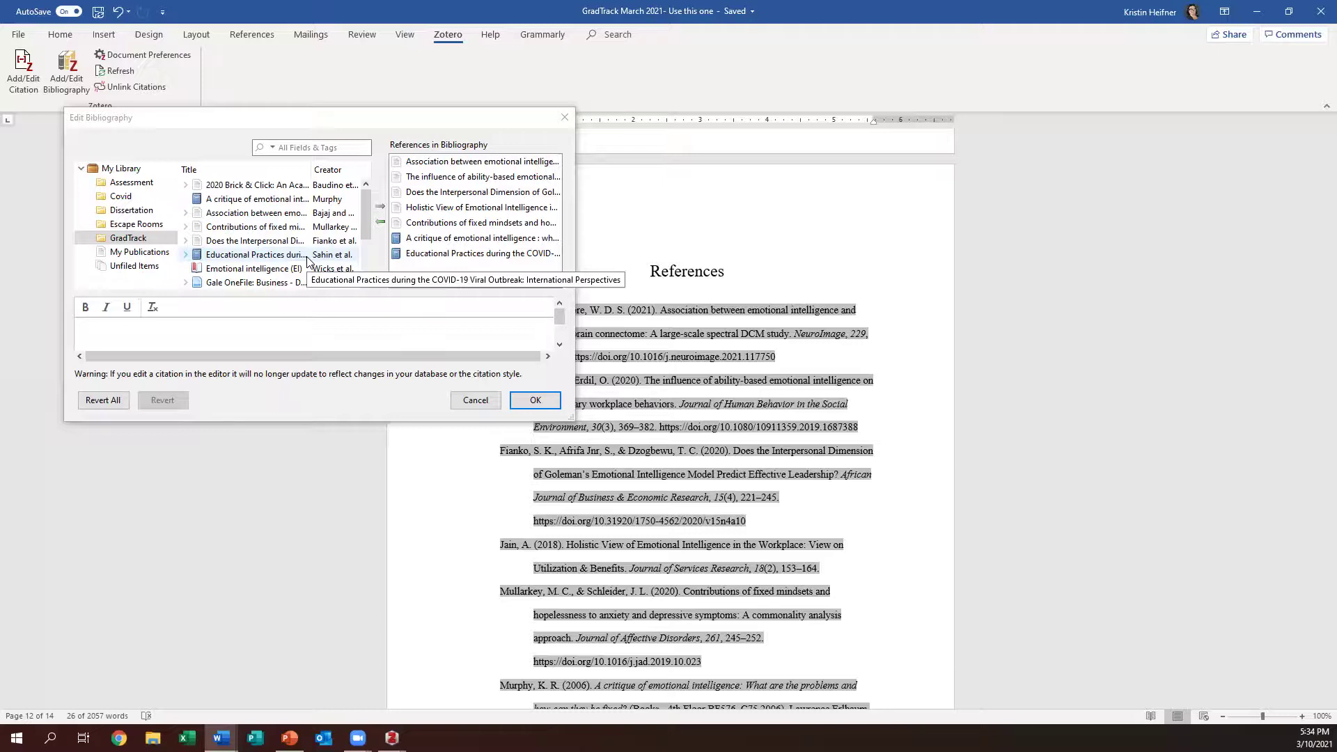
{"action": "left_click", "coordinate": [477, 400]}
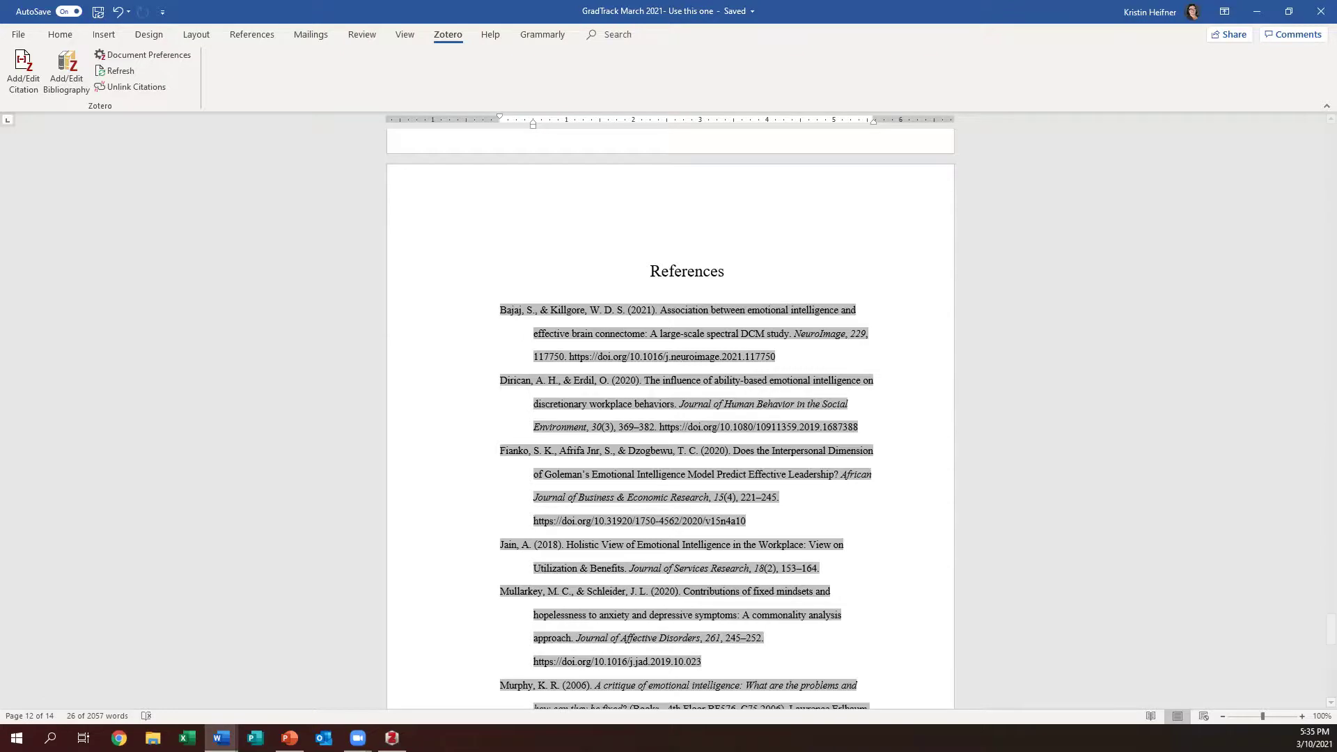
{"action": "scroll", "coordinate": [663, 290], "scroll_direction": "up", "scroll_amount": 3}
{"action": "scroll", "coordinate": [662, 290], "scroll_direction": "down", "scroll_amount": 3}
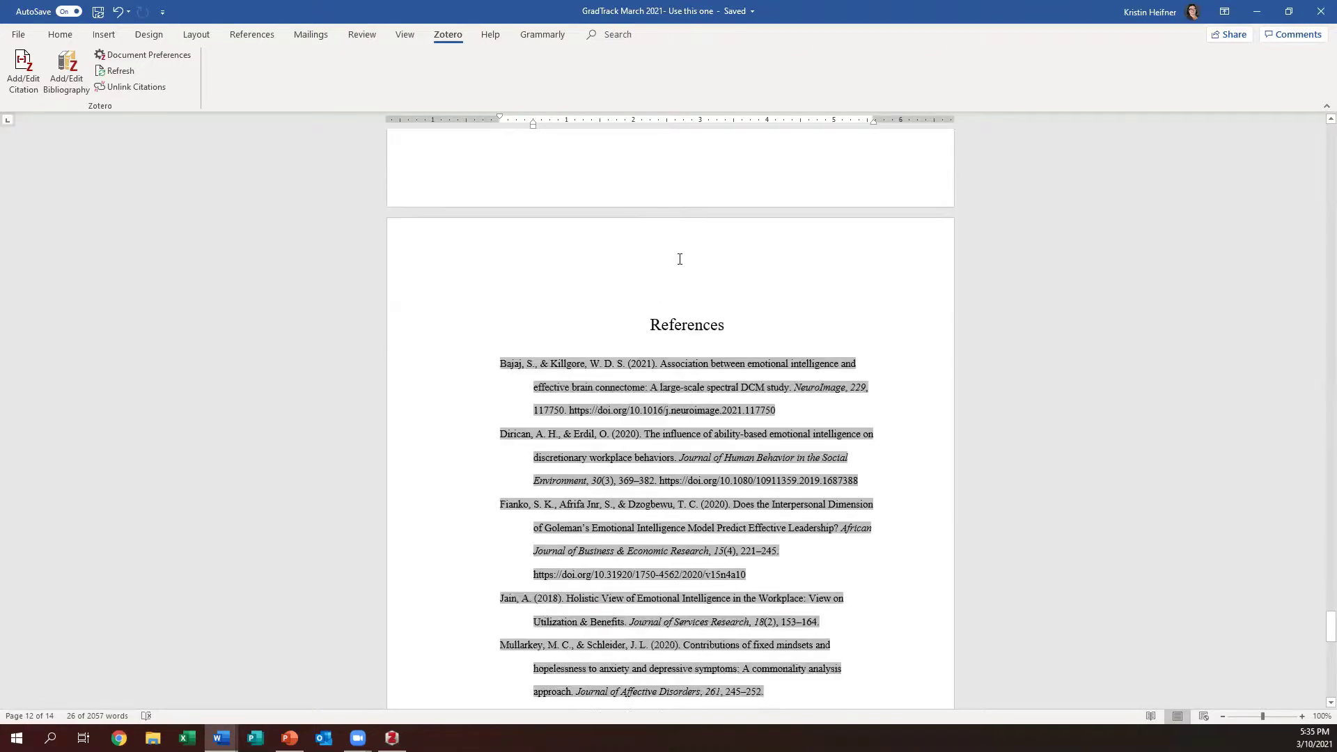
Set the document's Zotero citation style to IEEE
{"action": "scroll", "coordinate": [667, 314], "scroll_direction": "up", "scroll_amount": 4}
{"action": "scroll", "coordinate": [605, 233], "scroll_direction": "up", "scroll_amount": 7}
{"action": "left_click", "coordinate": [639, 257]}
{"action": "scroll", "coordinate": [640, 257], "scroll_direction": "down", "scroll_amount": 11}
{"action": "left_click", "coordinate": [512, 199]}
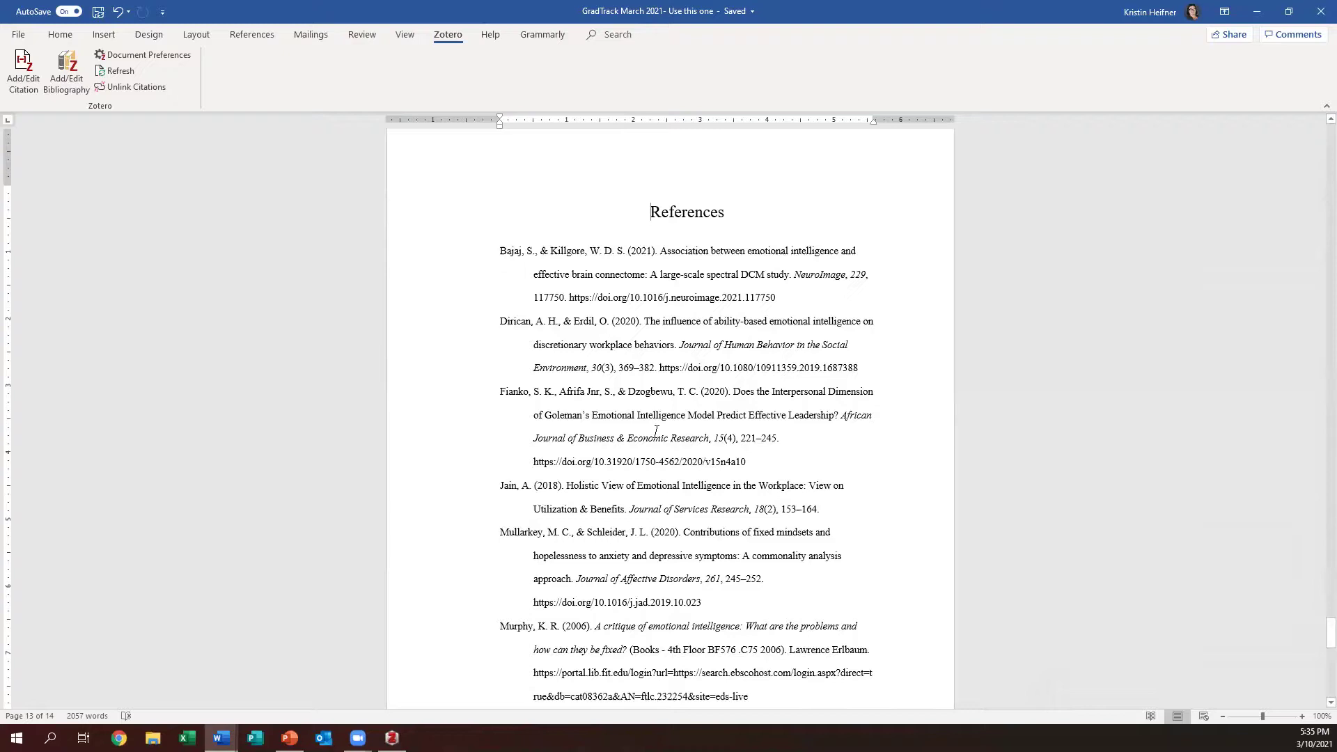
{"action": "left_click", "coordinate": [143, 55]}
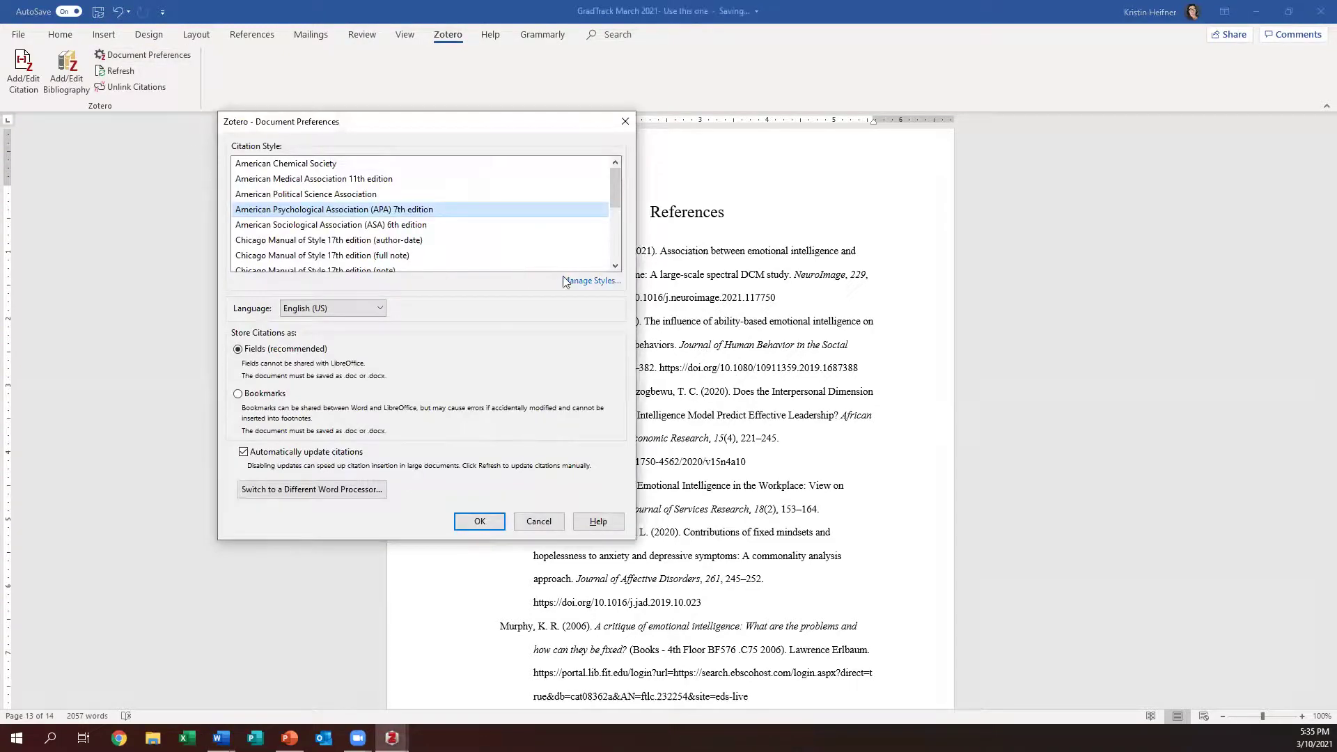
{"action": "scroll", "coordinate": [418, 230], "scroll_direction": "down", "scroll_amount": 2}
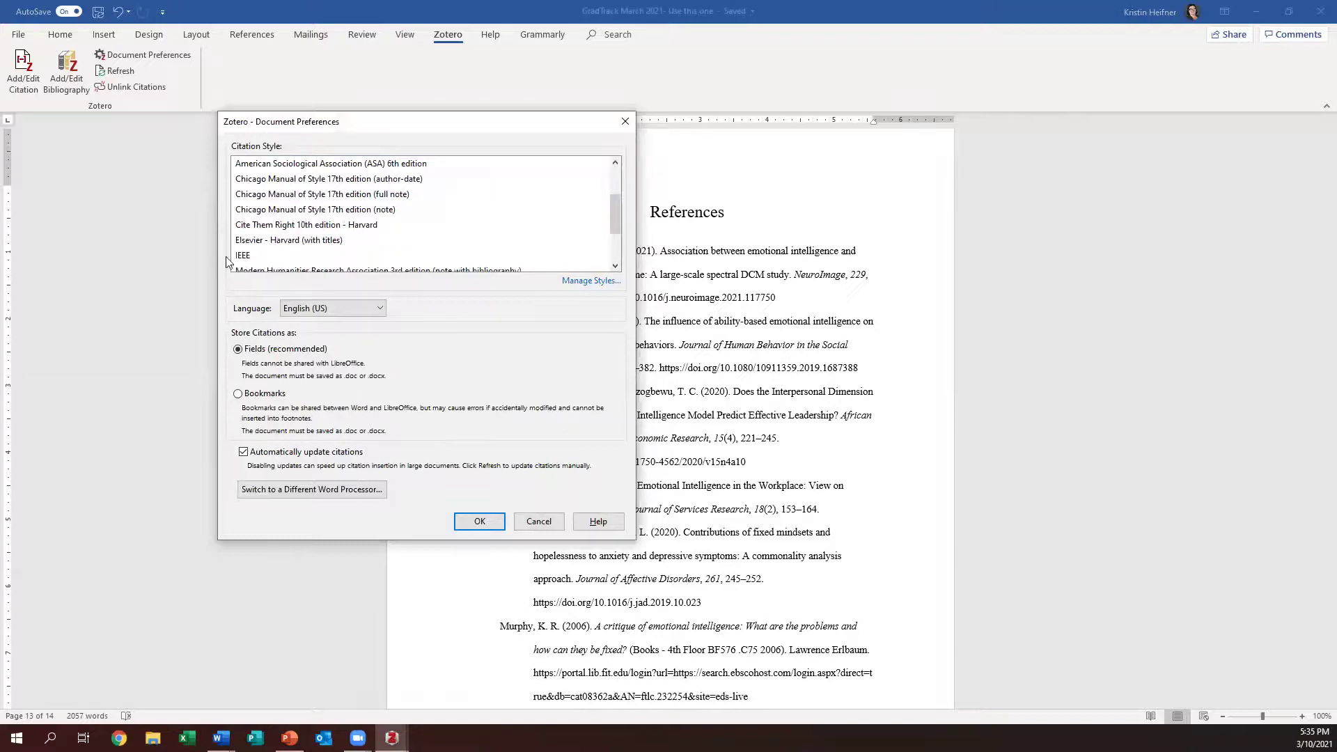
{"action": "left_click", "coordinate": [254, 255]}
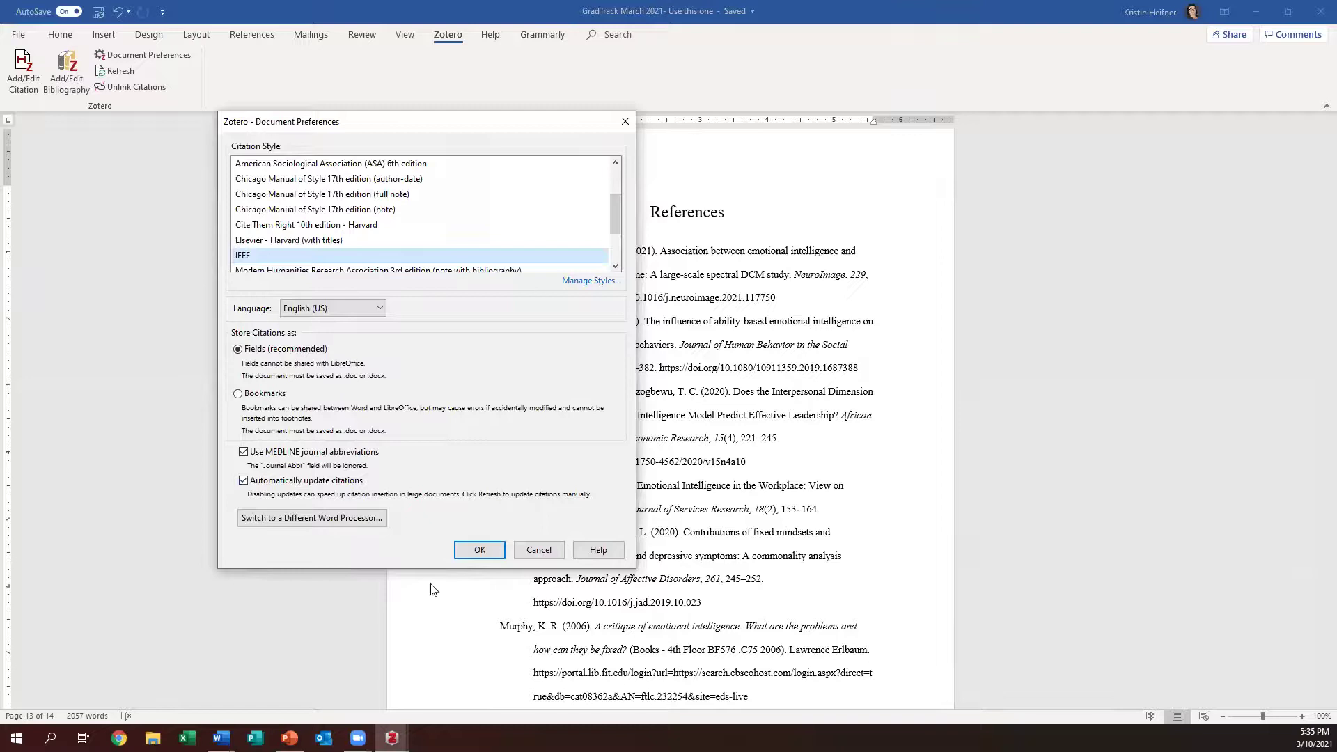
{"action": "left_click", "coordinate": [480, 550]}
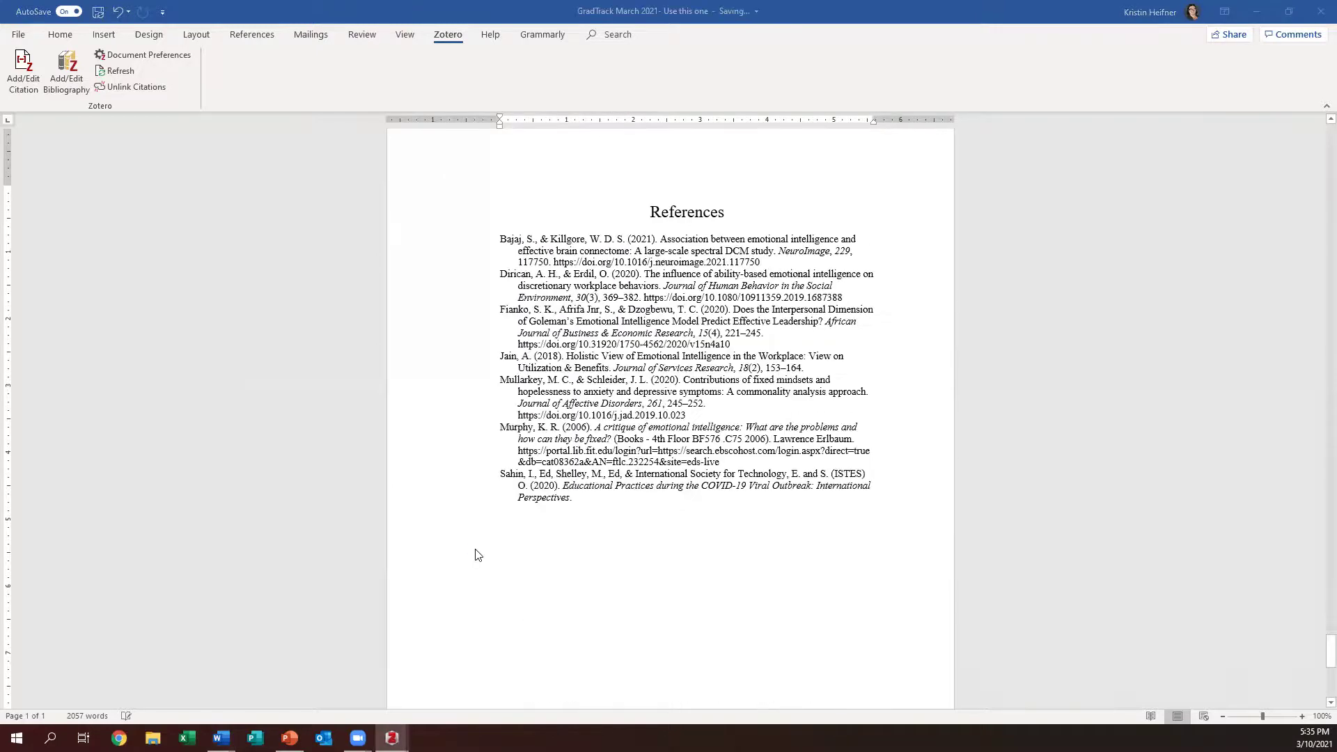
Examine the IEEE-formatted reference list and the bracketed in-text citations throughout the body pages
{"action": "scroll", "coordinate": [617, 572], "scroll_direction": "up", "scroll_amount": 4}
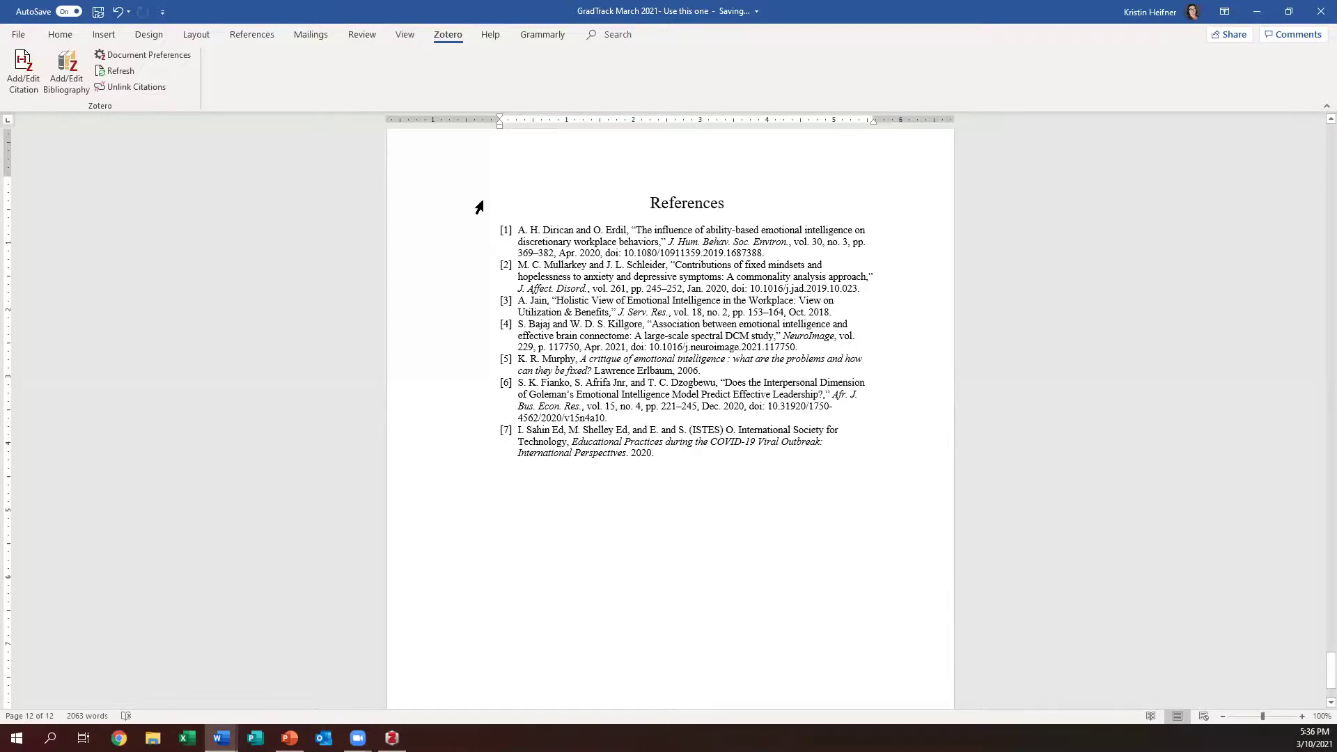
{"action": "scroll", "coordinate": [653, 596], "scroll_direction": "up", "scroll_amount": 3}
{"action": "scroll", "coordinate": [653, 596], "scroll_direction": "up", "scroll_amount": 11}
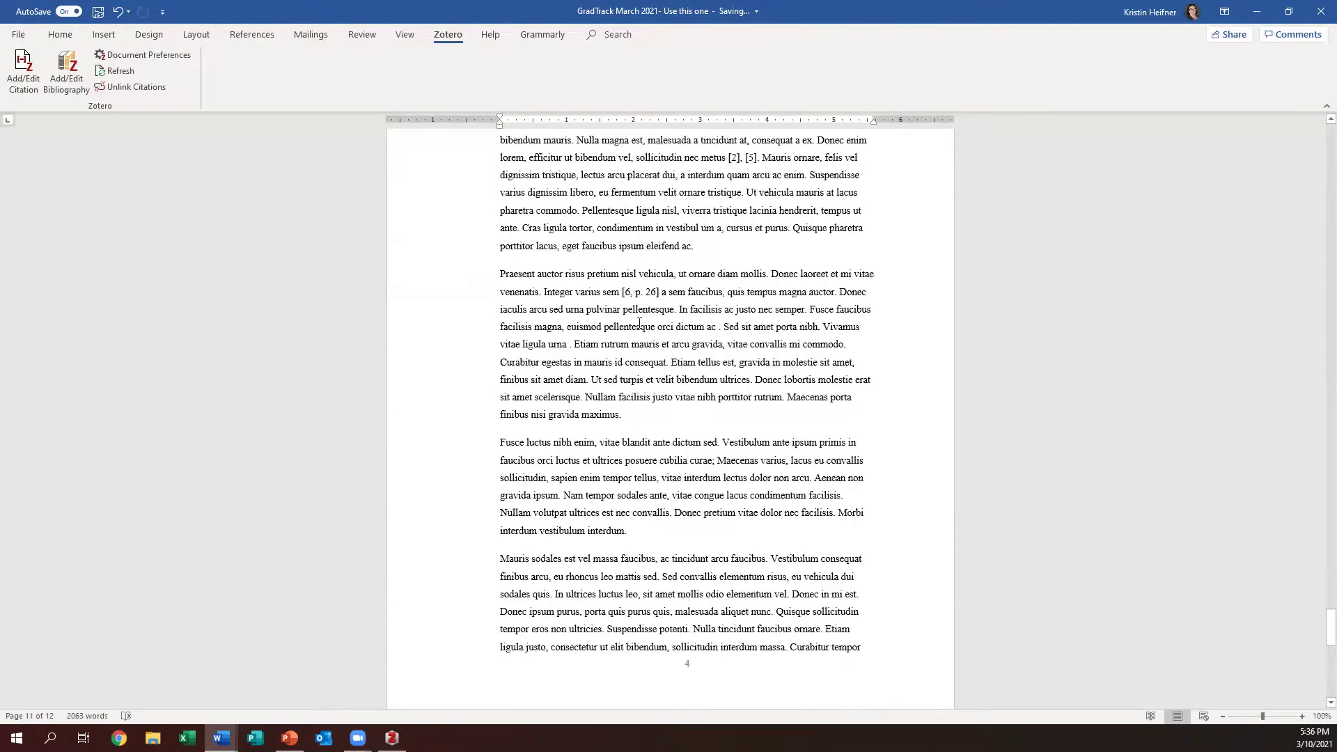
{"action": "left_click", "coordinate": [738, 157]}
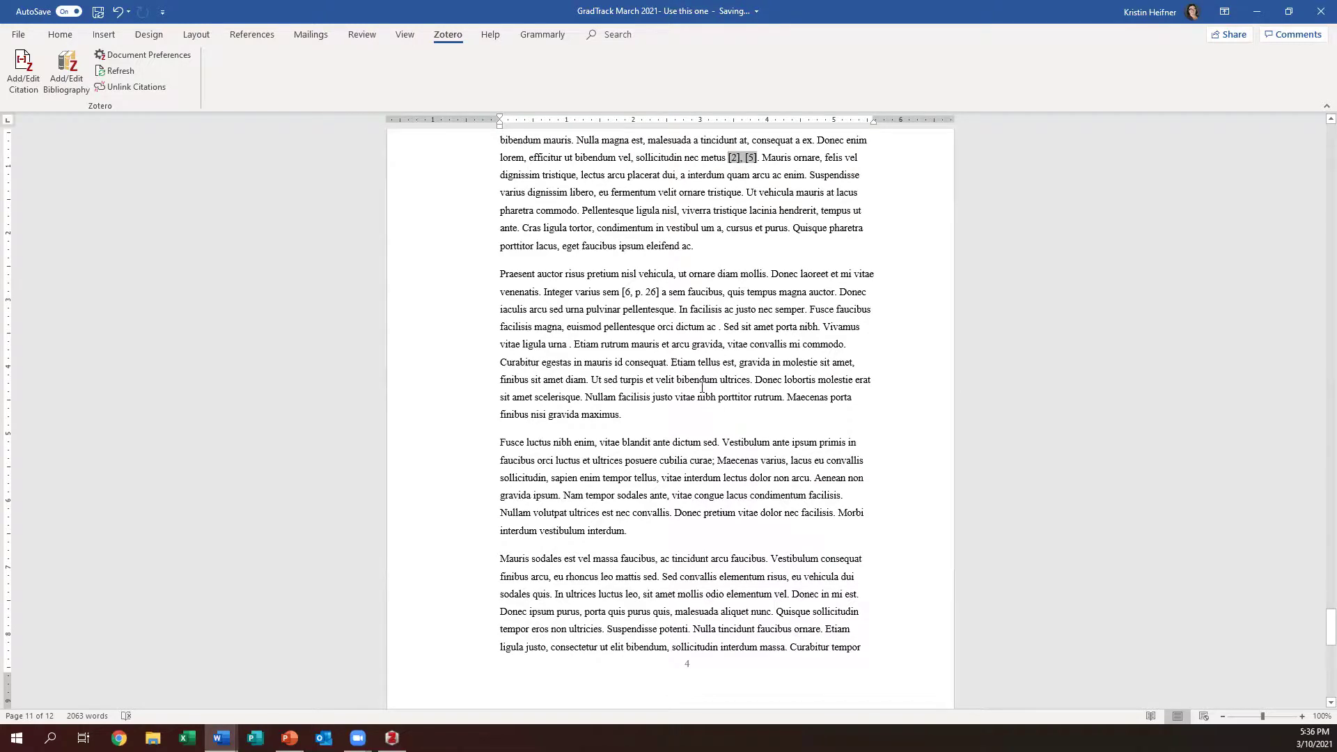
{"action": "scroll", "coordinate": [722, 370], "scroll_direction": "up", "scroll_amount": 15}
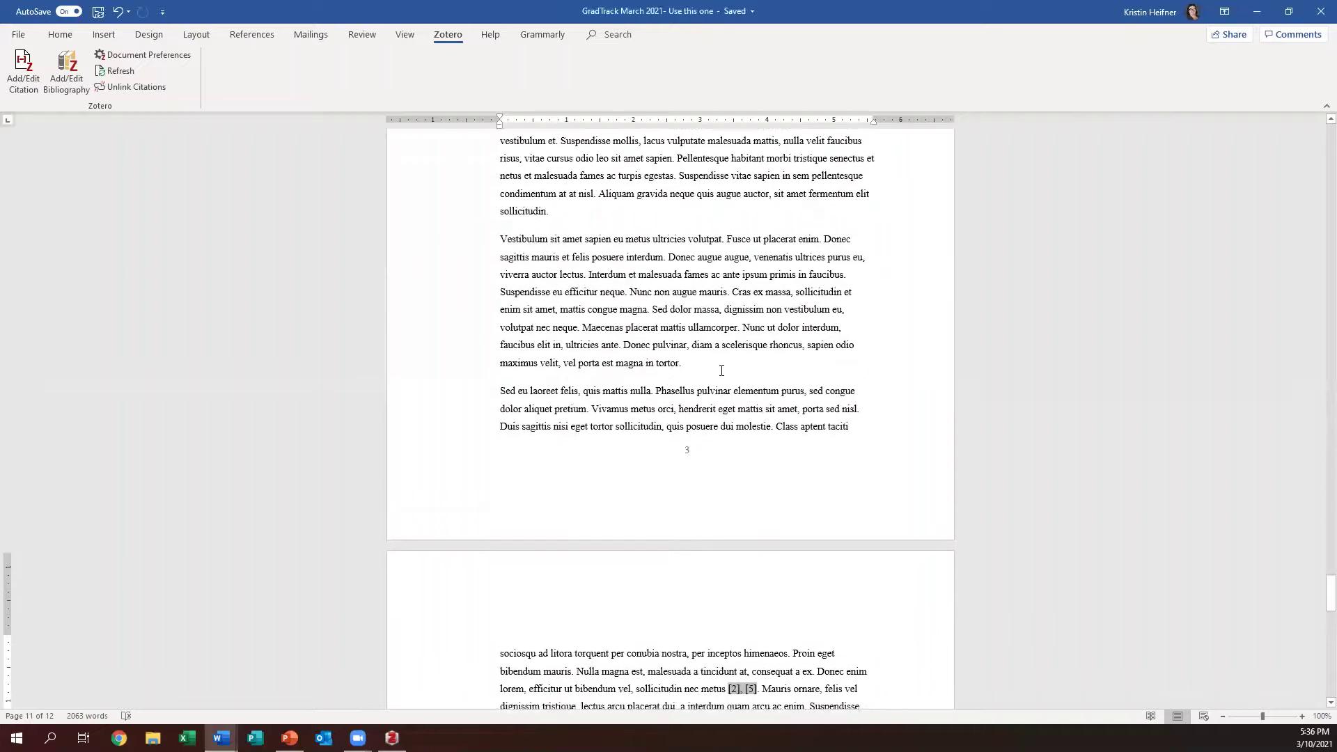
{"action": "scroll", "coordinate": [721, 371], "scroll_direction": "up", "scroll_amount": 15}
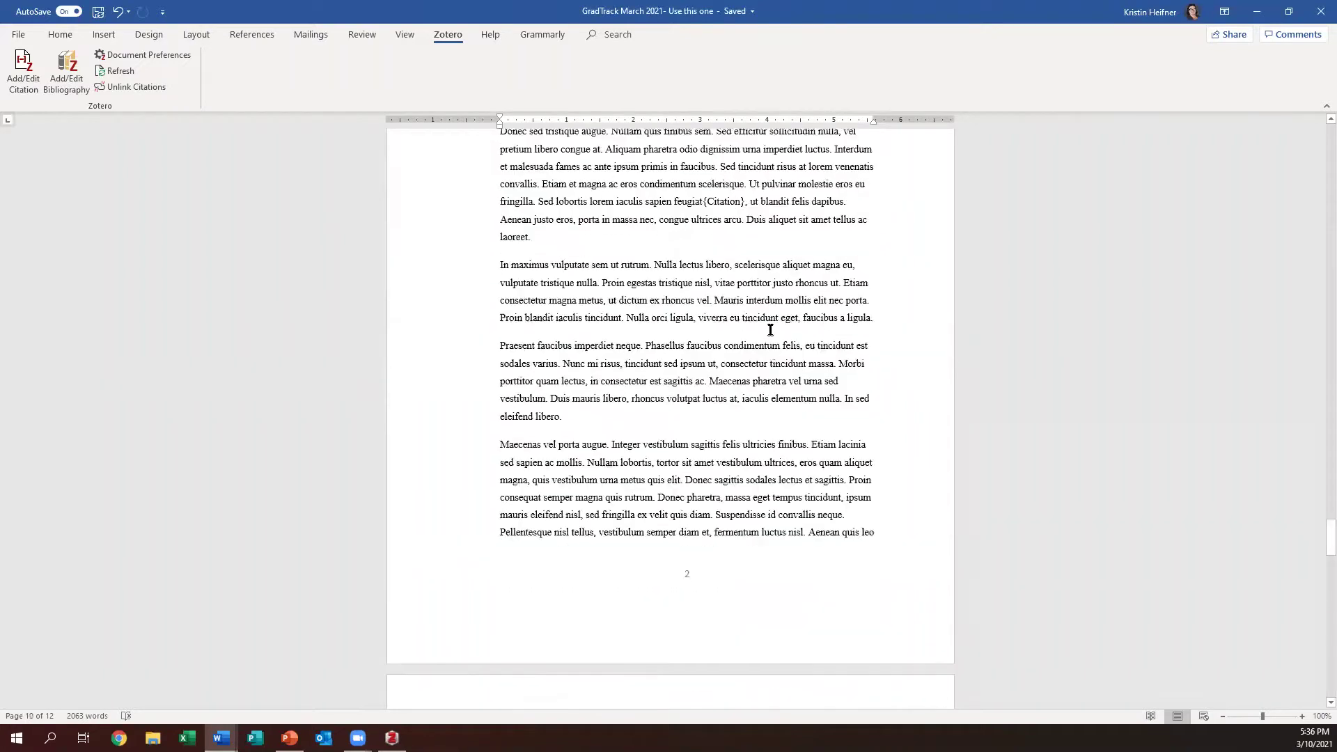
{"action": "scroll", "coordinate": [757, 387], "scroll_direction": "up", "scroll_amount": 1}
{"action": "mouse_move", "coordinate": [587, 408]}
{"action": "left_mouse_down"}
{"action": "mouse_move", "coordinate": [656, 390]}
{"action": "mouse_move", "coordinate": [593, 407]}
{"action": "left_mouse_up"}
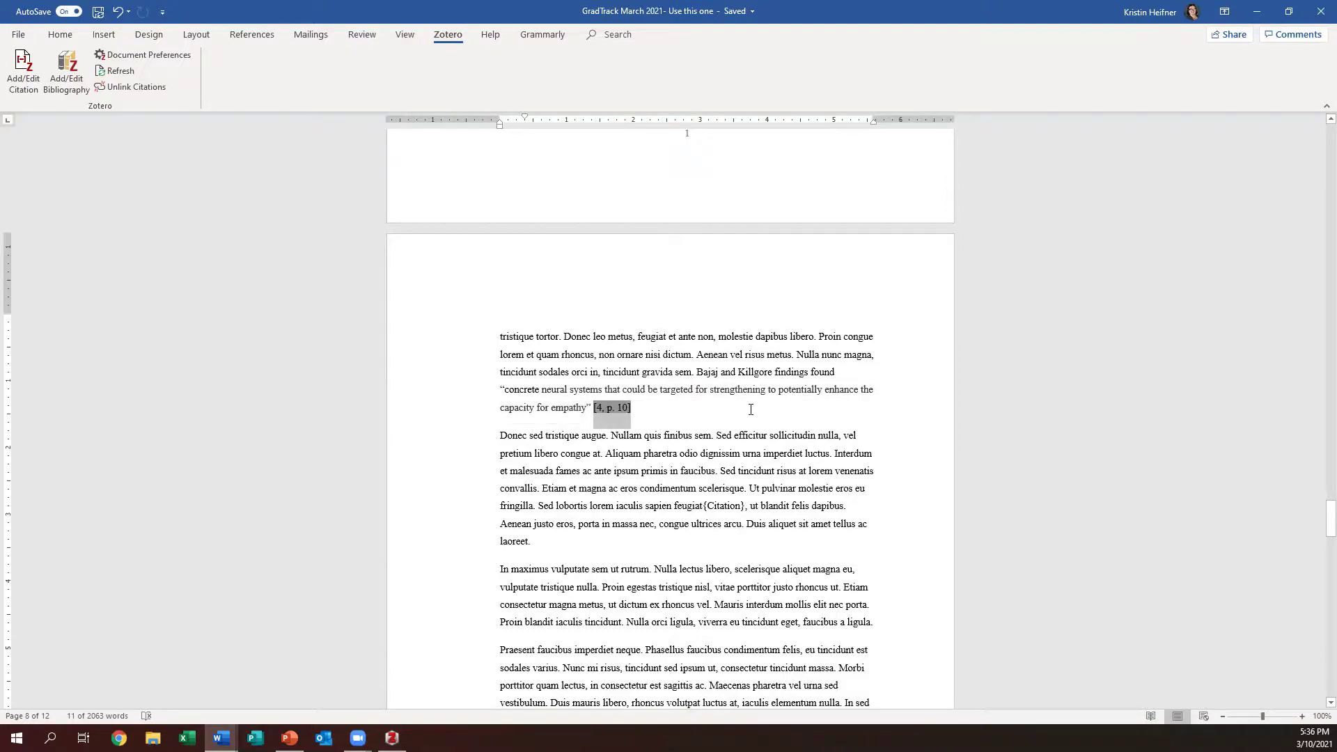
{"action": "left_click", "coordinate": [743, 410]}
Set the document's citation style to Modern Language Association 8th edition
{"action": "left_click", "coordinate": [146, 55]}
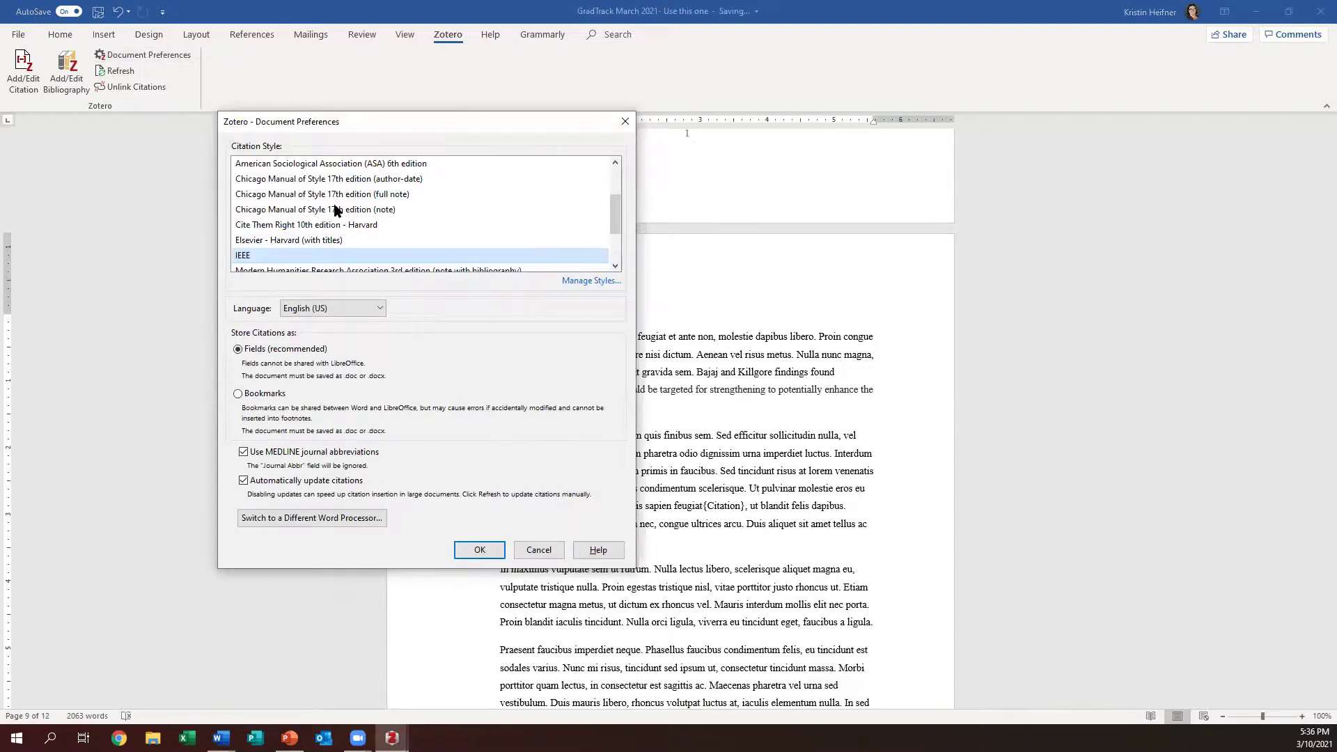
{"action": "scroll", "coordinate": [336, 207], "scroll_direction": "up", "scroll_amount": 2}
{"action": "scroll", "coordinate": [313, 215], "scroll_direction": "down", "scroll_amount": 4}
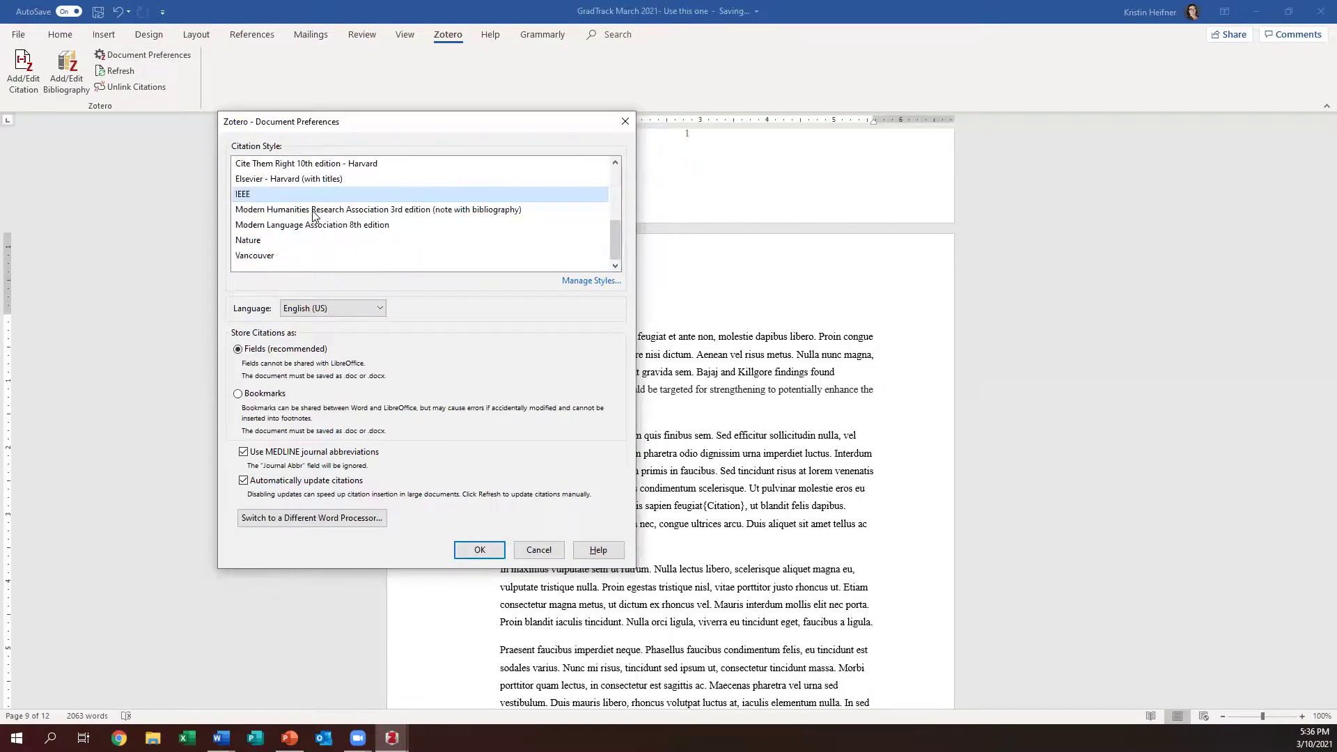
{"action": "left_click", "coordinate": [278, 228]}
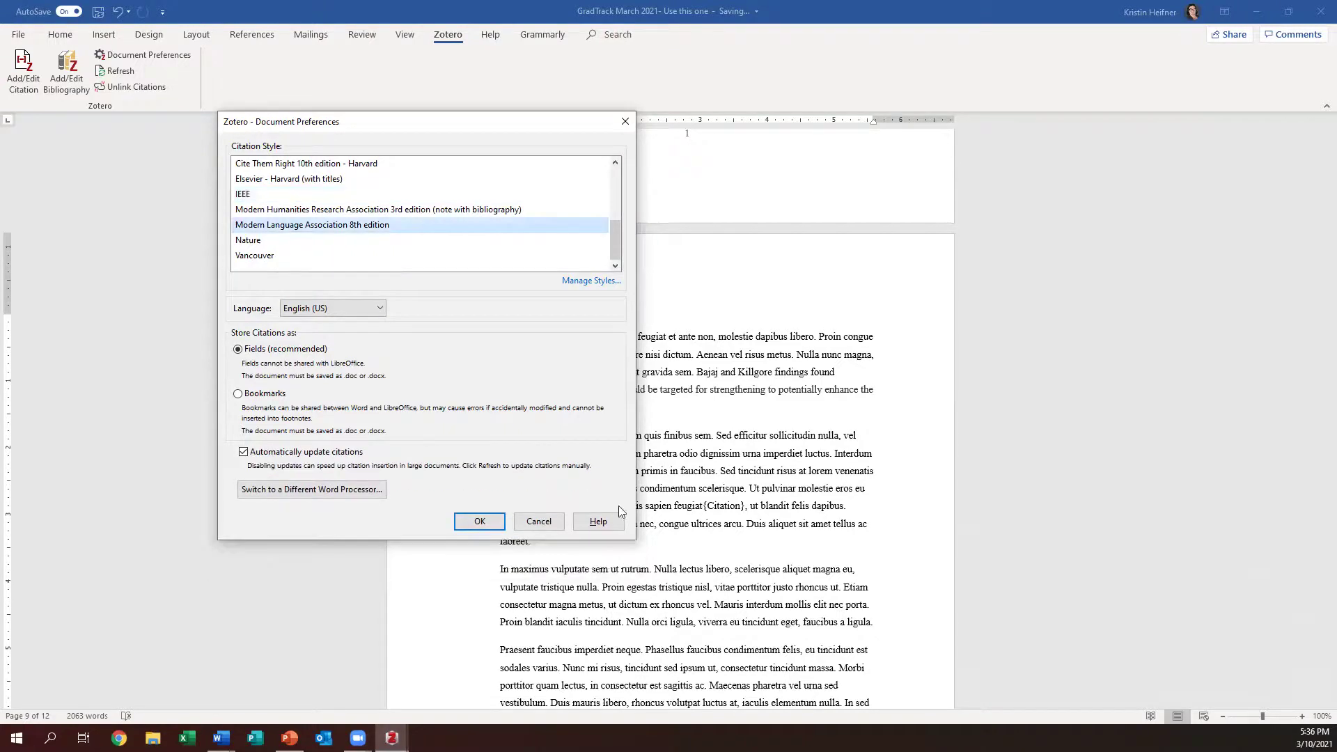
{"action": "left_click", "coordinate": [479, 524]}
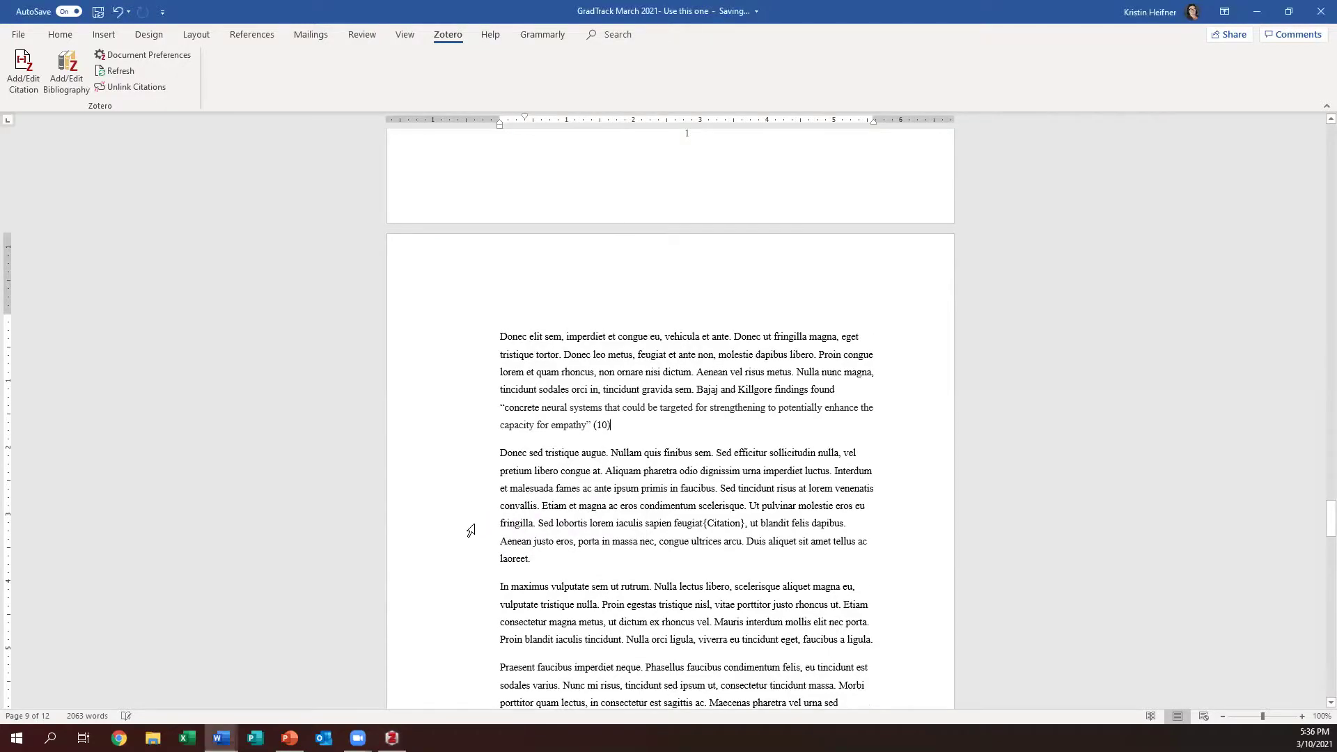
Examine the MLA-formatted reference list and the in-text citations on the page before it
{"action": "scroll", "coordinate": [619, 460], "scroll_direction": "down", "scroll_amount": 4}
{"action": "scroll", "coordinate": [619, 460], "scroll_direction": "down", "scroll_amount": 20}
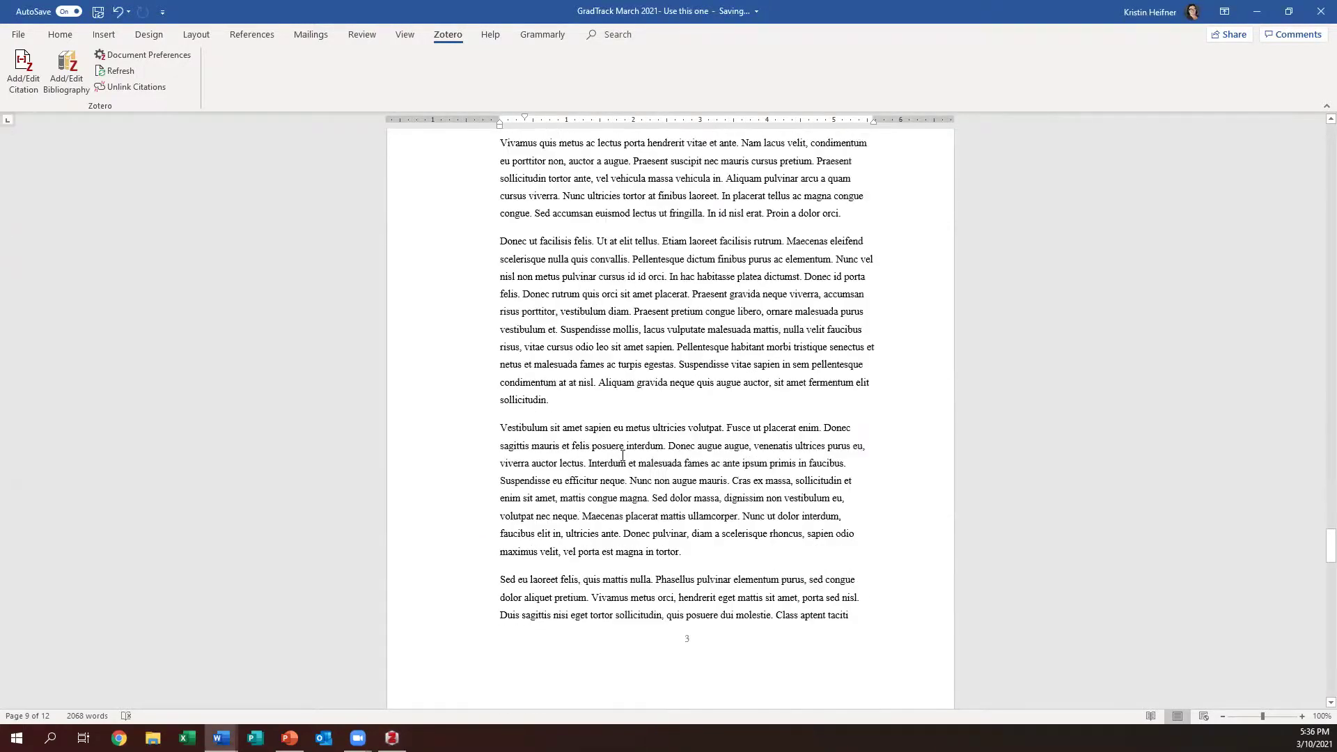
{"action": "scroll", "coordinate": [624, 456], "scroll_direction": "down", "scroll_amount": 10}
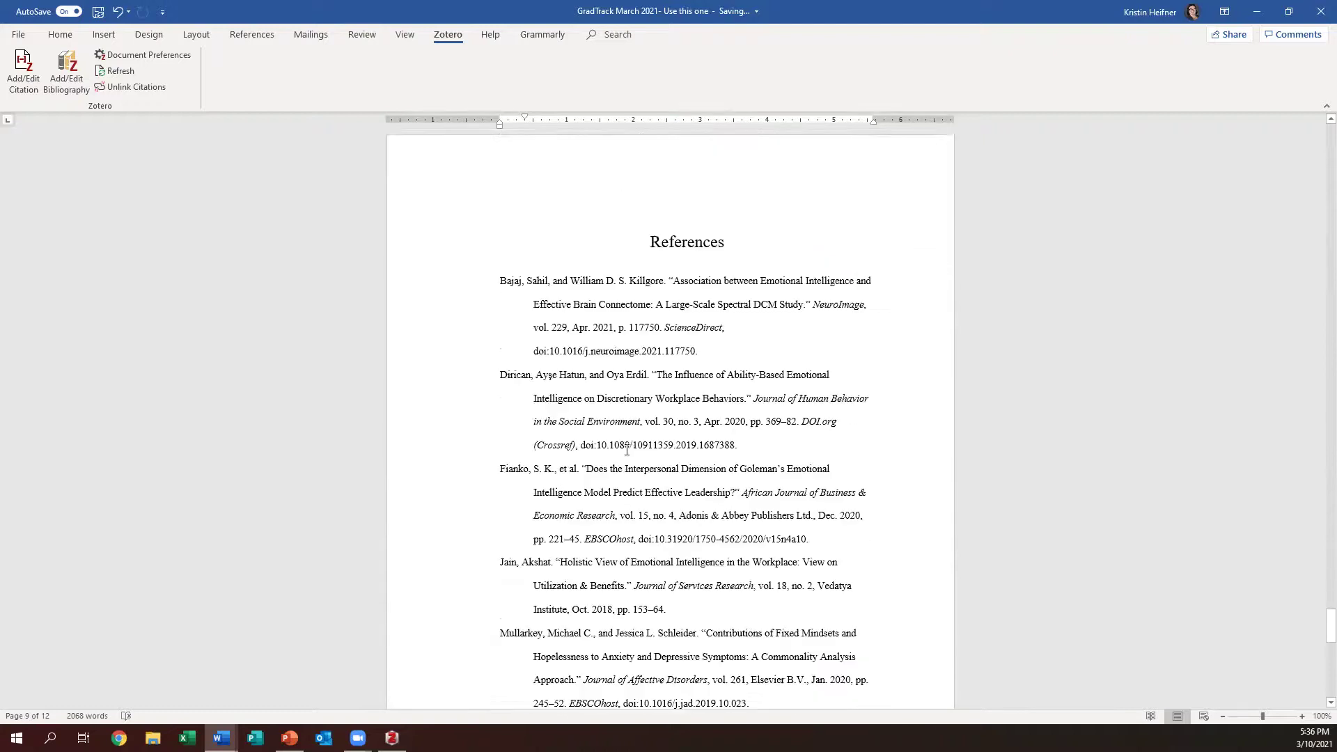
{"action": "scroll", "coordinate": [654, 662], "scroll_direction": "down", "scroll_amount": 2}
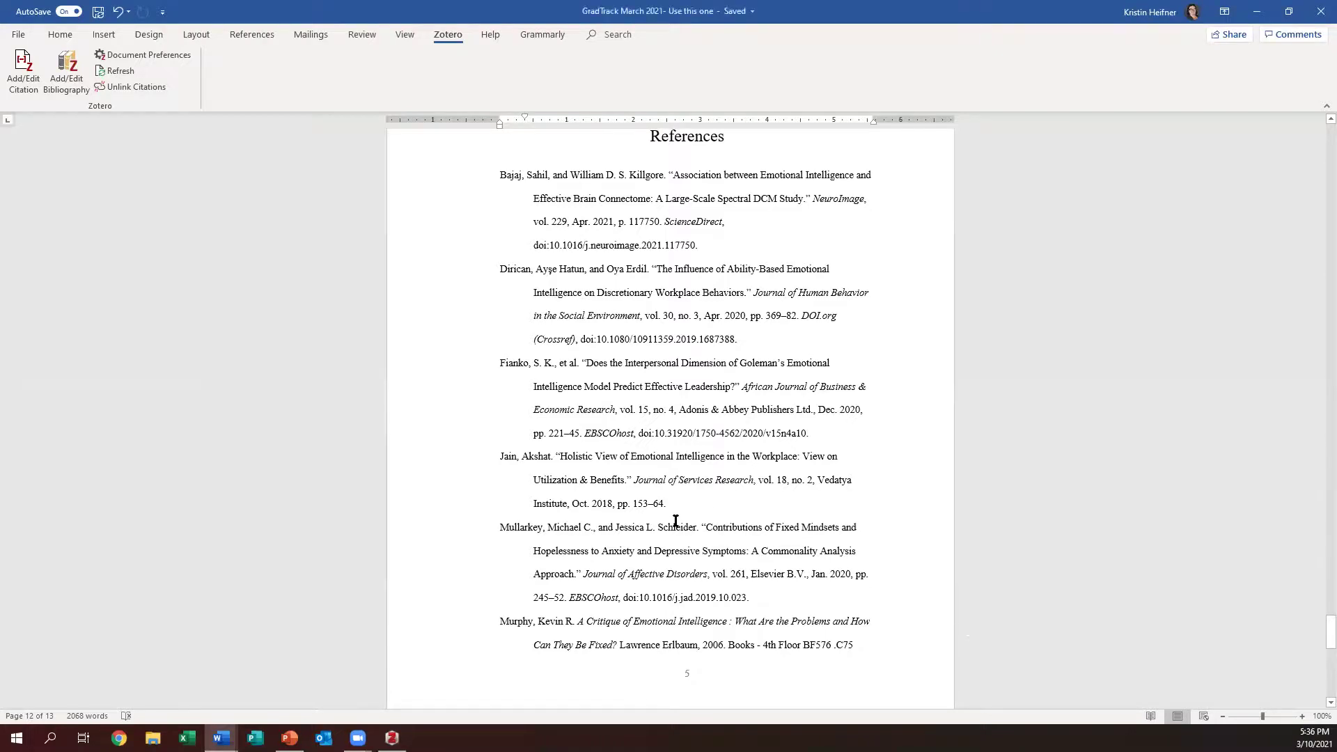
{"action": "scroll", "coordinate": [675, 521], "scroll_direction": "up", "scroll_amount": 2}
{"action": "scroll", "coordinate": [675, 521], "scroll_direction": "up", "scroll_amount": 8}
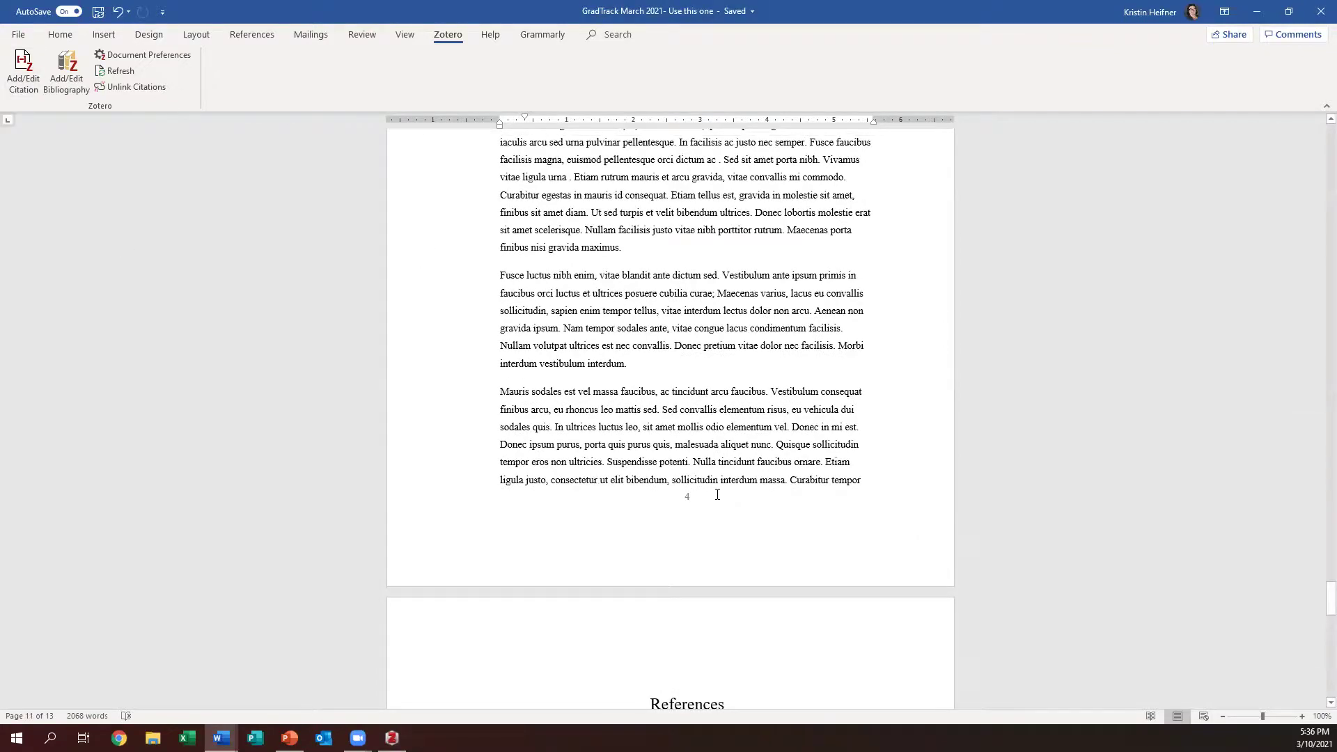
{"action": "scroll", "coordinate": [751, 501], "scroll_direction": "up", "scroll_amount": 2}
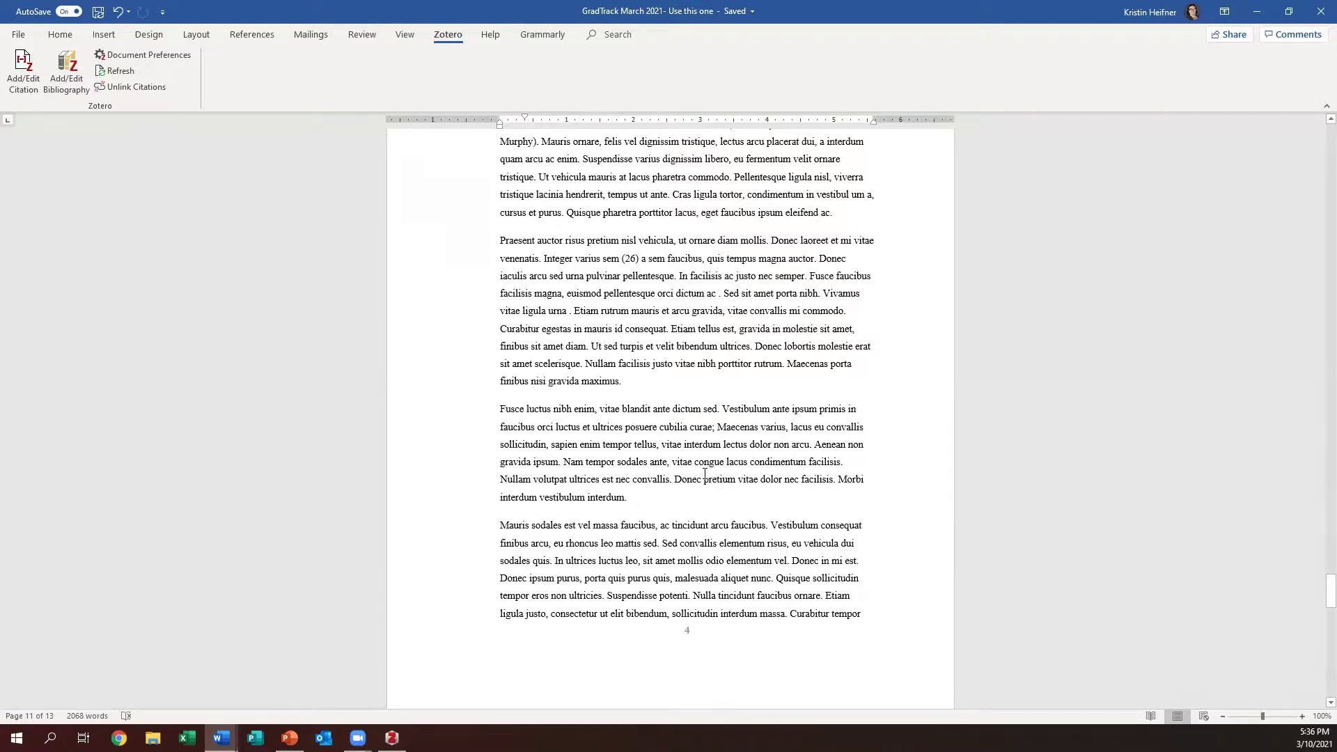
Refresh all Zotero citations and set the citation style to American Psychological Association (APA) 7th edition
{"action": "left_click", "coordinate": [125, 70]}
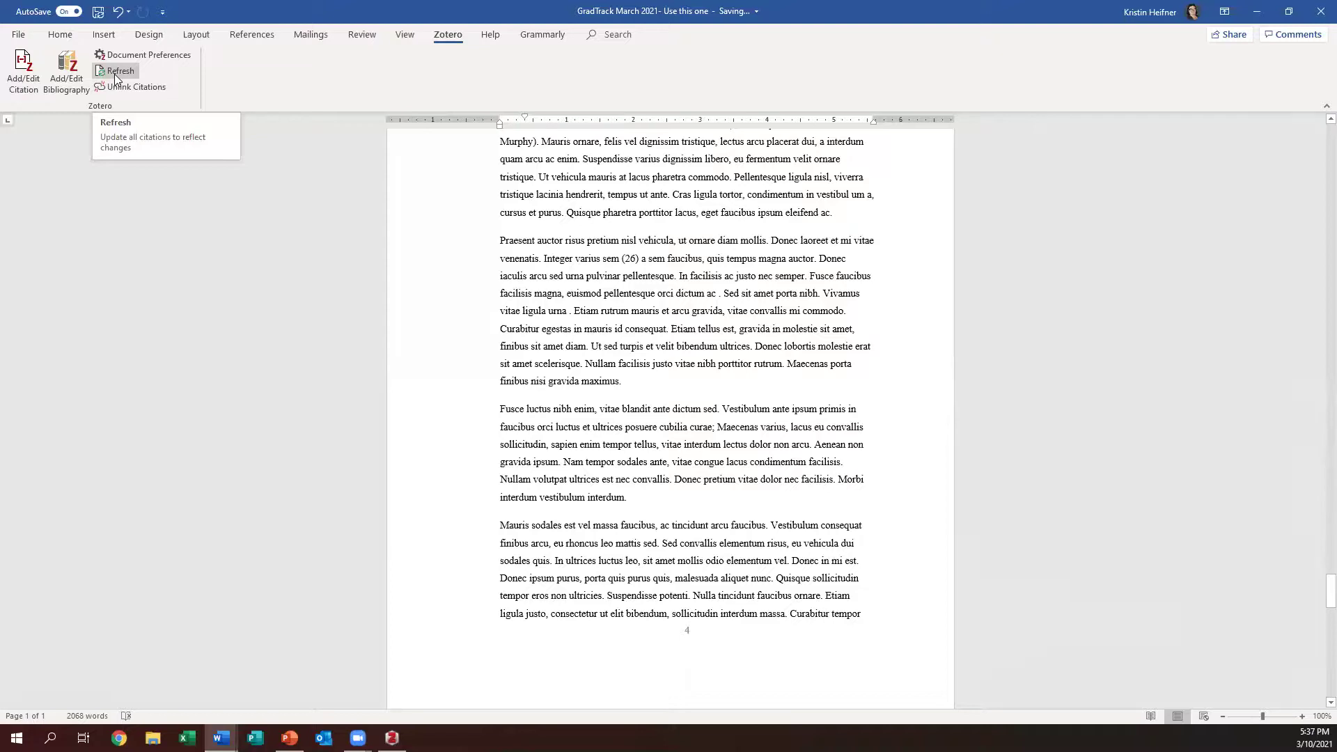
{"action": "left_click", "coordinate": [153, 49]}
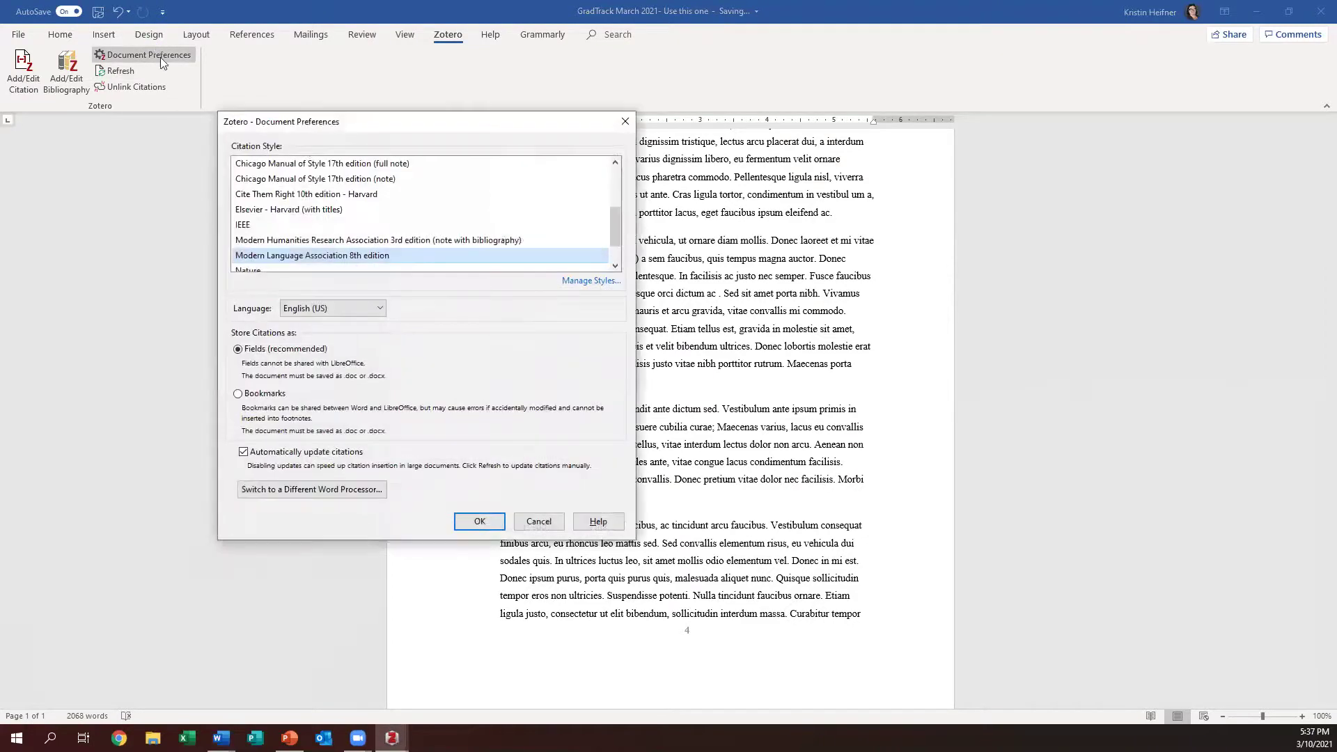
{"action": "scroll", "coordinate": [604, 189], "scroll_direction": "up", "scroll_amount": 2}
{"action": "scroll", "coordinate": [605, 189], "scroll_direction": "up", "scroll_amount": 1}
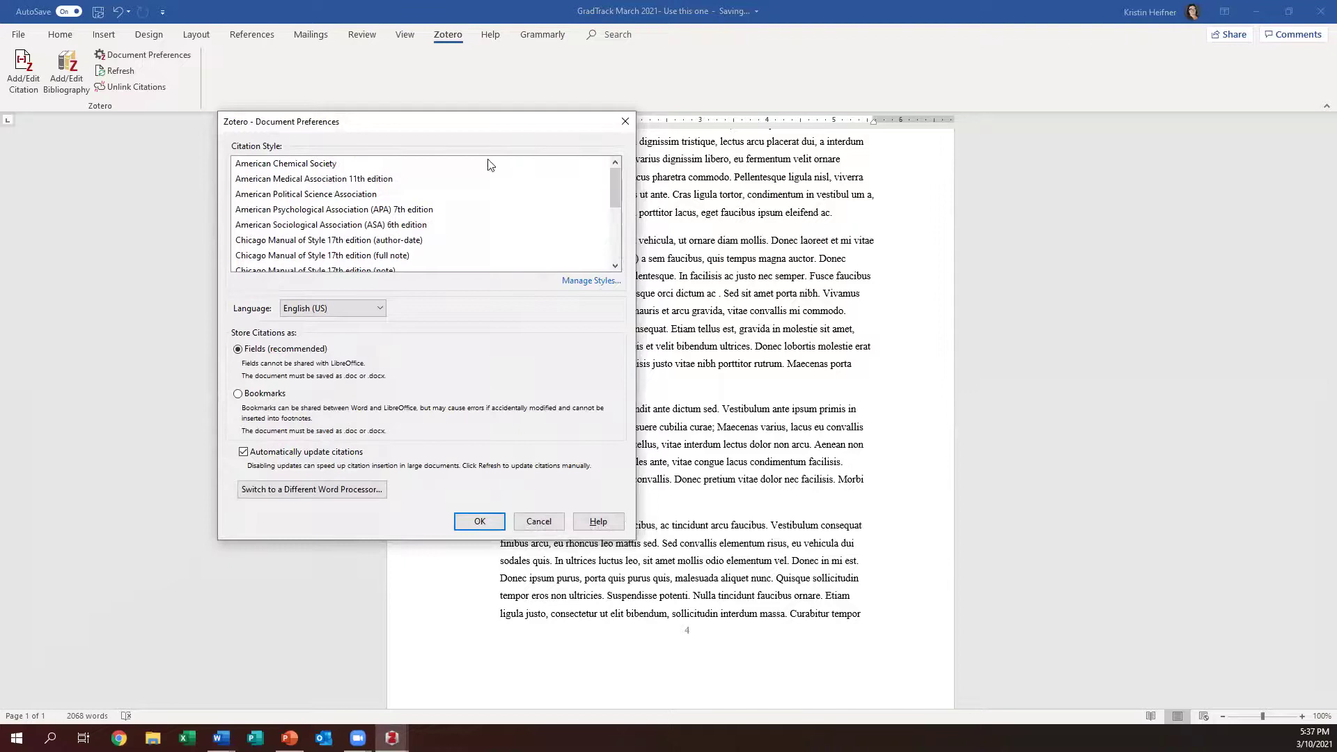
{"action": "left_click", "coordinate": [302, 210]}
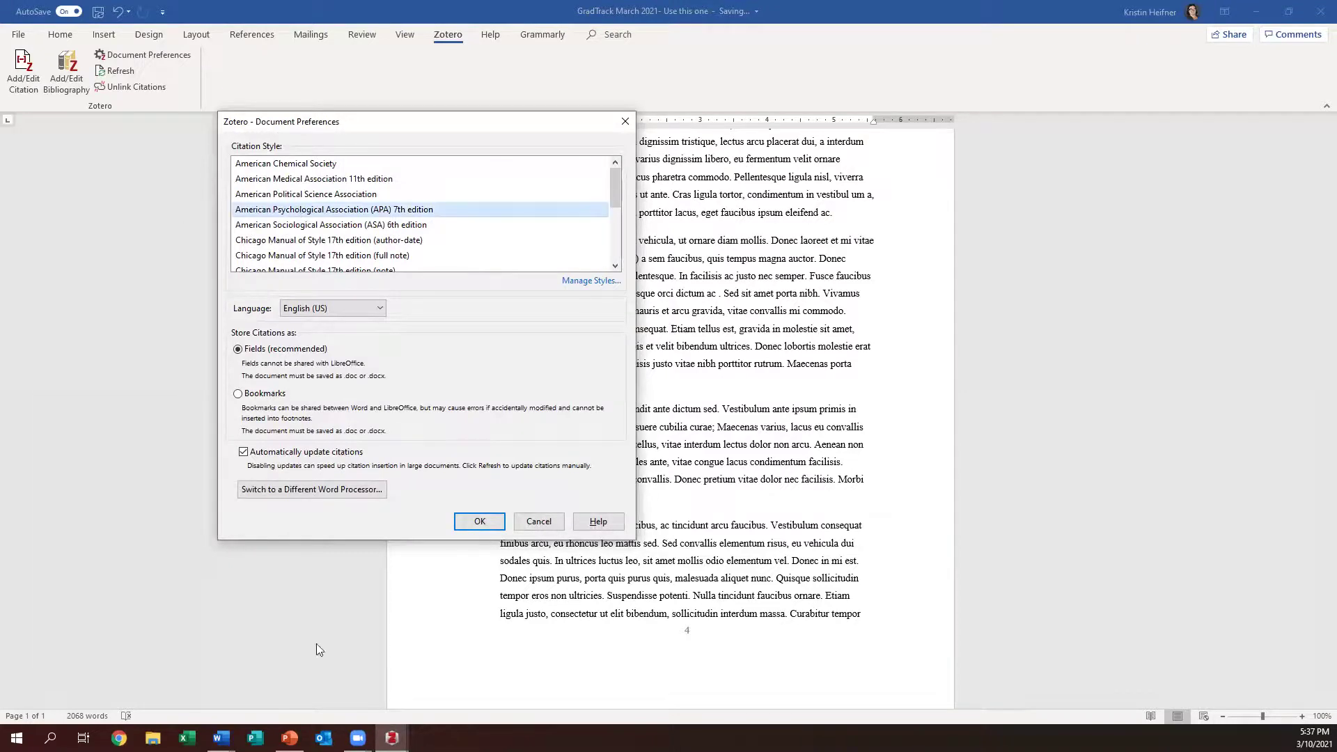
{"action": "left_click", "coordinate": [480, 522]}
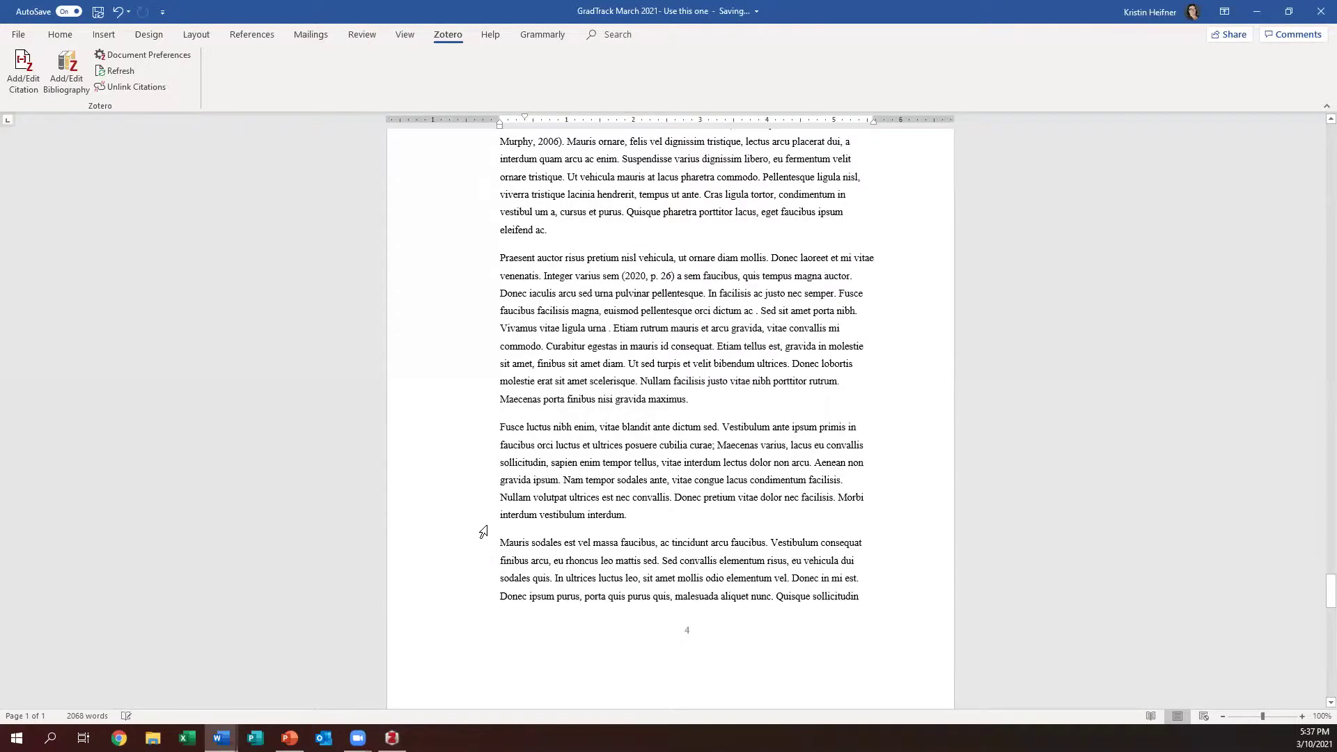
Check the APA-formatted reference list across both pages, from the References heading to the last entry
{"action": "scroll", "coordinate": [608, 520], "scroll_direction": "down", "scroll_amount": 3}
{"action": "scroll", "coordinate": [609, 521], "scroll_direction": "down", "scroll_amount": 13}
{"action": "scroll", "coordinate": [635, 546], "scroll_direction": "down", "scroll_amount": 5}
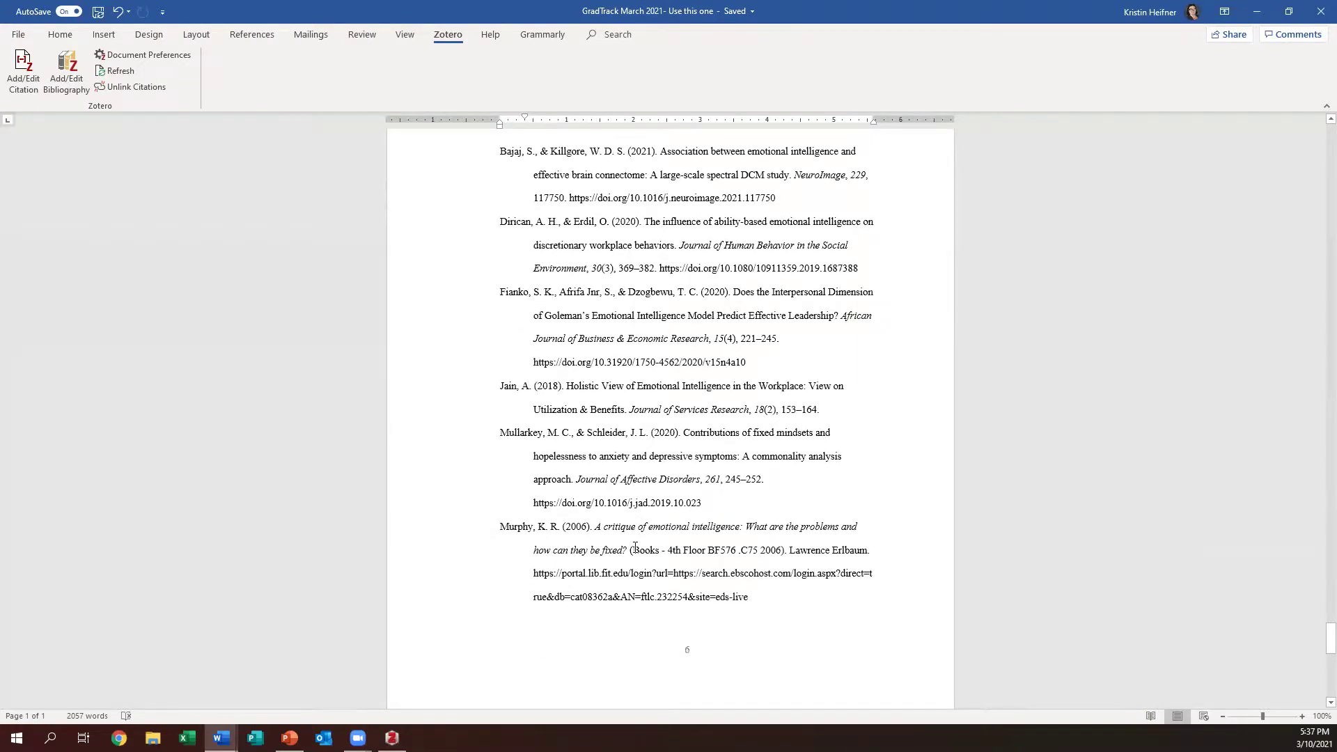
{"action": "scroll", "coordinate": [635, 547], "scroll_direction": "down", "scroll_amount": 6}
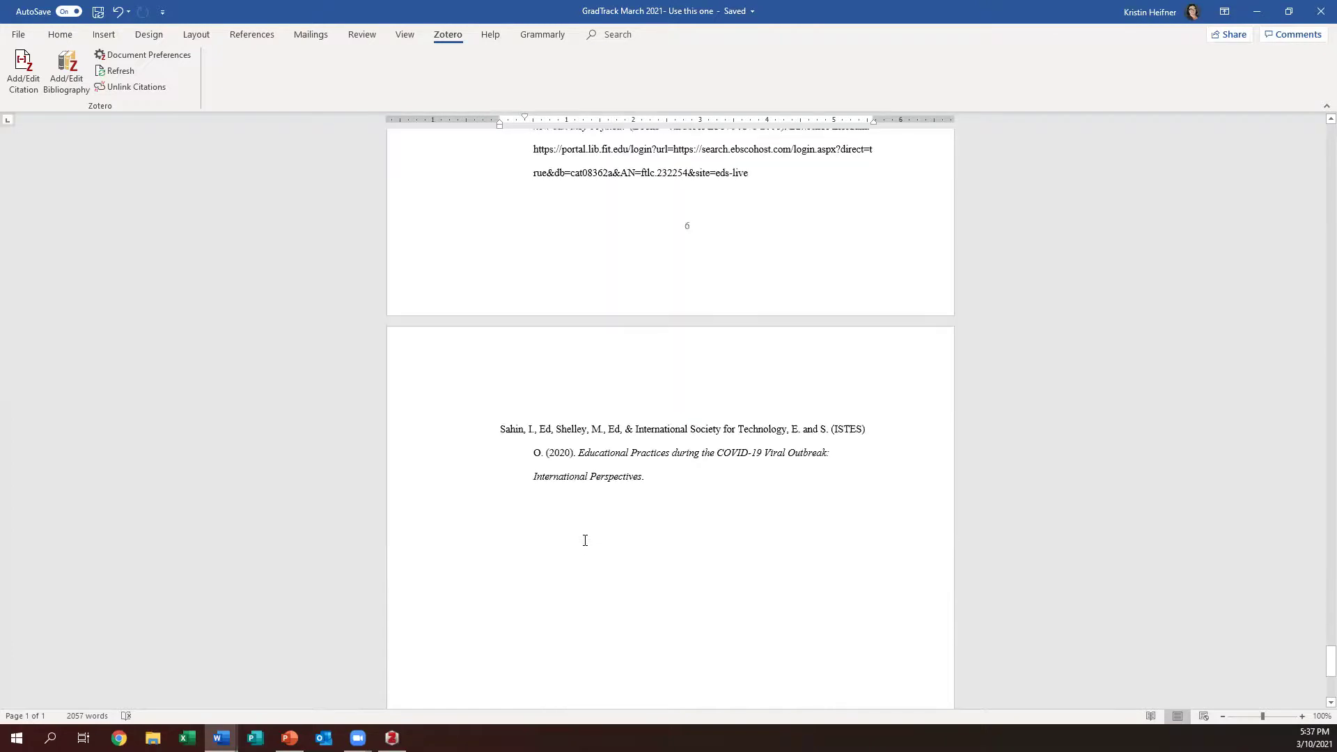
{"action": "scroll", "coordinate": [587, 535], "scroll_direction": "up", "scroll_amount": 6}
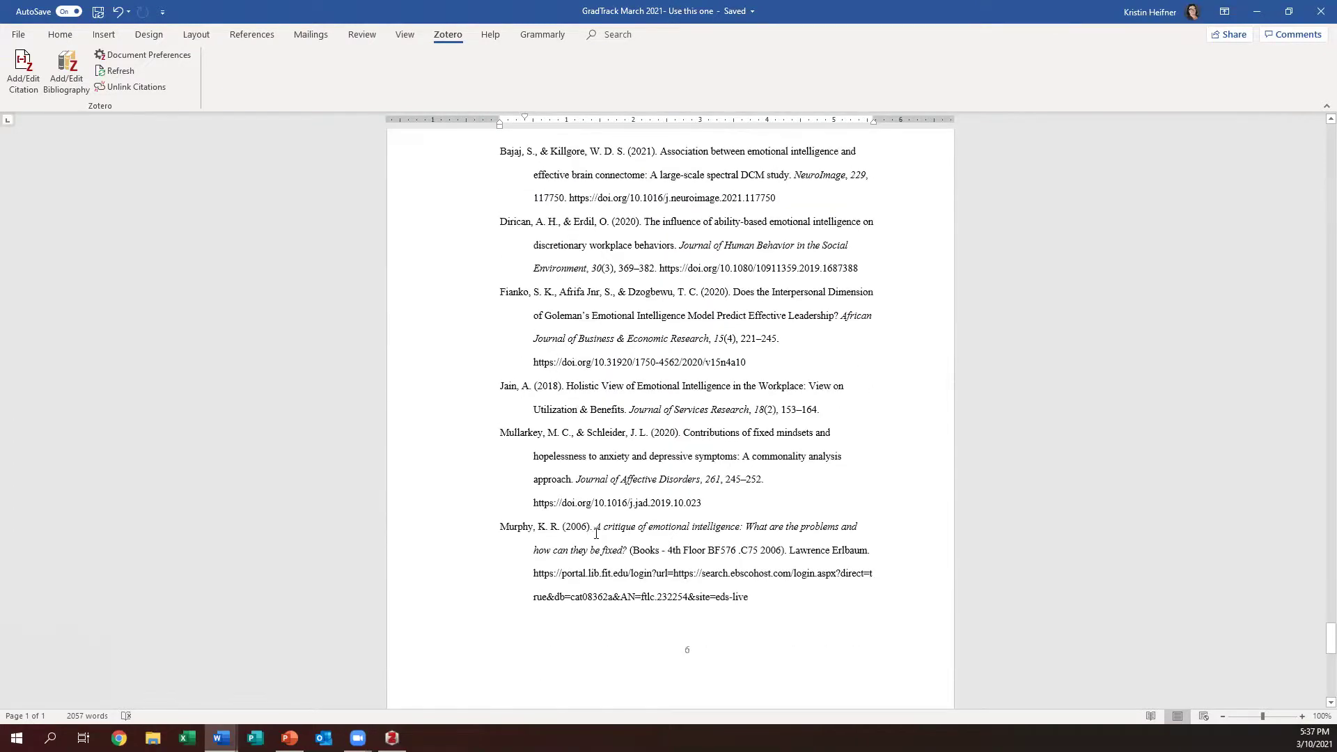
{"action": "scroll", "coordinate": [599, 526], "scroll_direction": "up", "scroll_amount": 2}
{"action": "scroll", "coordinate": [602, 518], "scroll_direction": "down", "scroll_amount": 1}
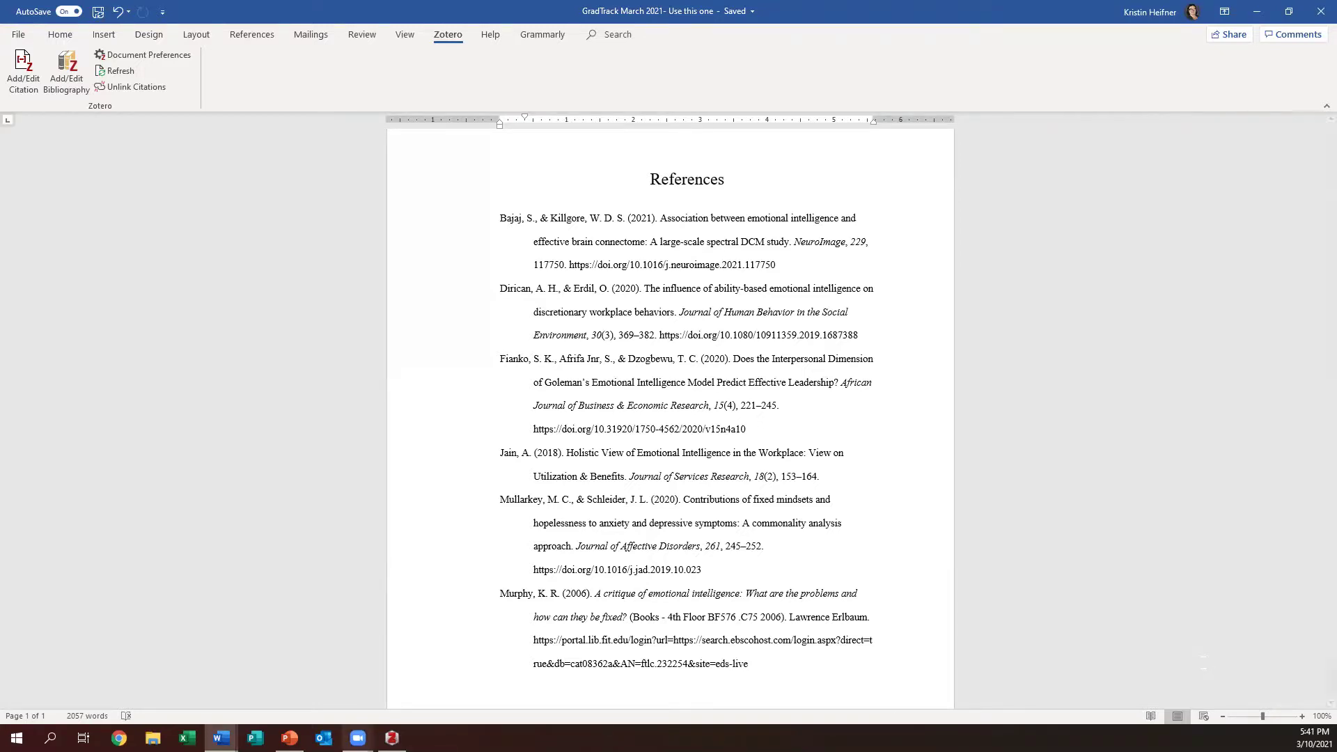
Switch to the PowerPoint presentation on in-text citations and references at its "Questions?" slide
{"action": "left_click", "coordinate": [290, 738]}
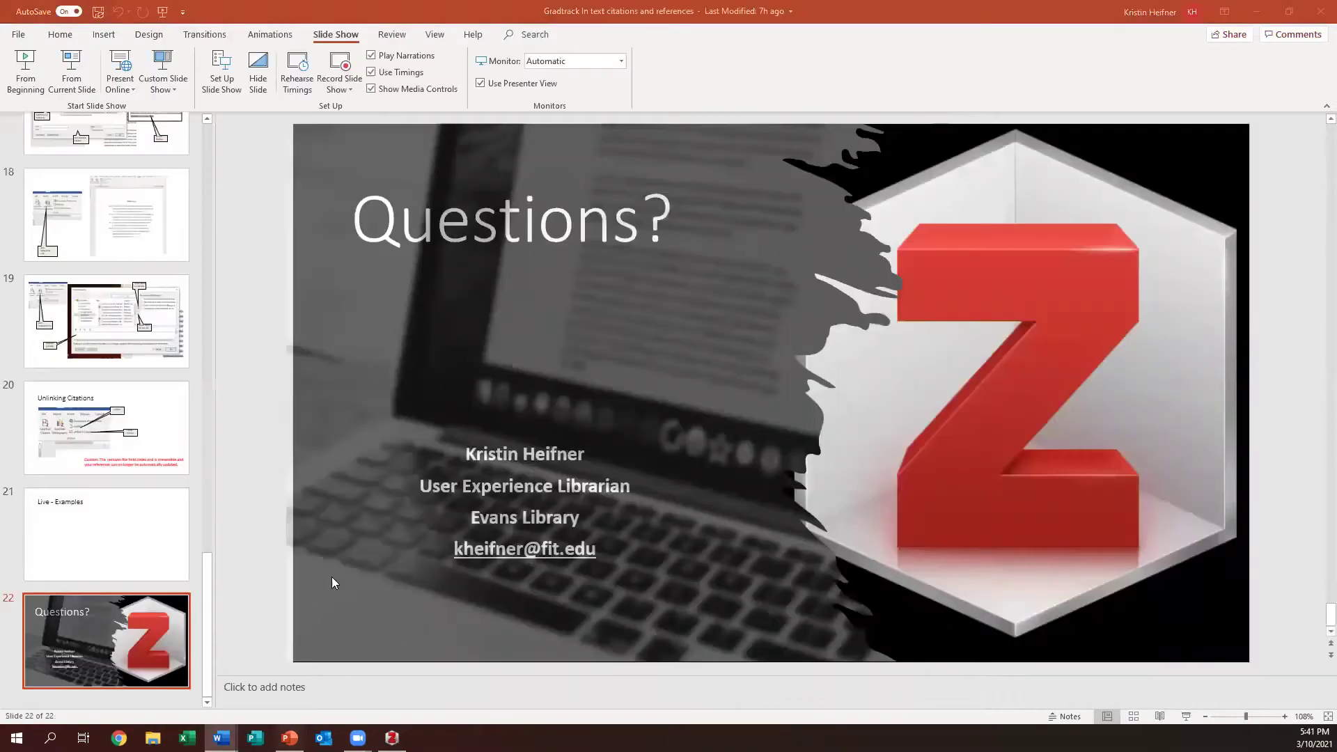